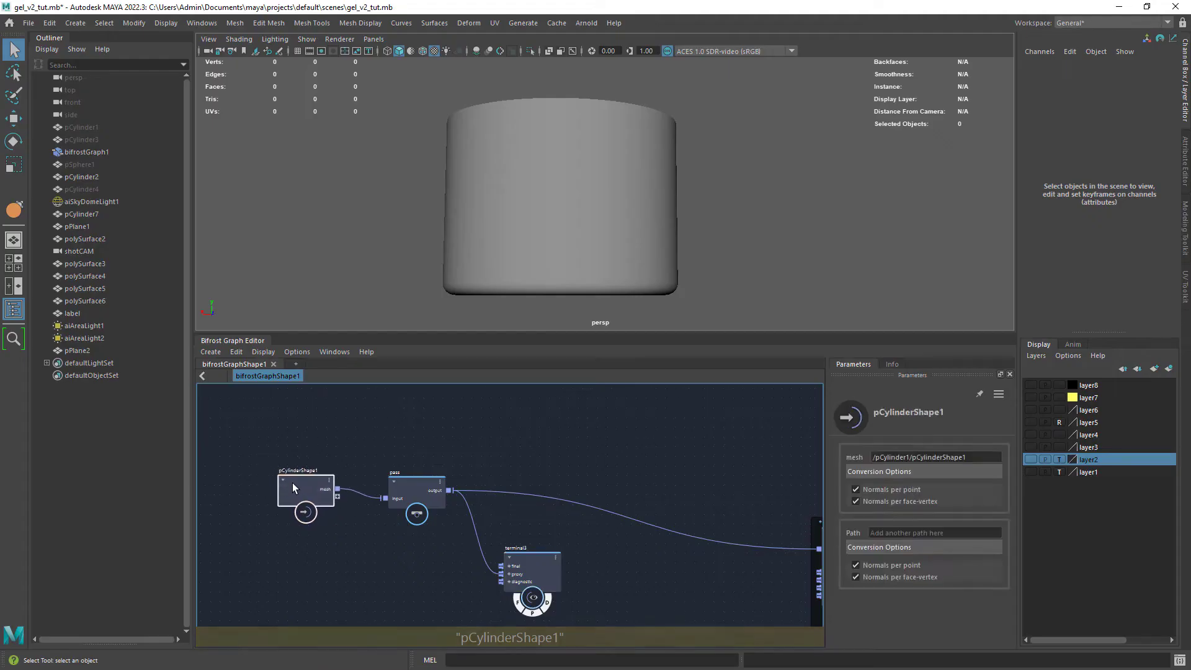
- Examine the wireframe of the pCylinderShape1 input mesh and check the pass node that feeds mesh_to_volume1
click(519, 256)
mouse_move(519, 255)
alt+mouse_down()
mouse_move(558, 310)
mouse_move(512, 261)
alt+mouse_up()
scroll(511, 261, up, 1)
click(419, 485)
alt+middle_drag(586, 510, 372, 466)
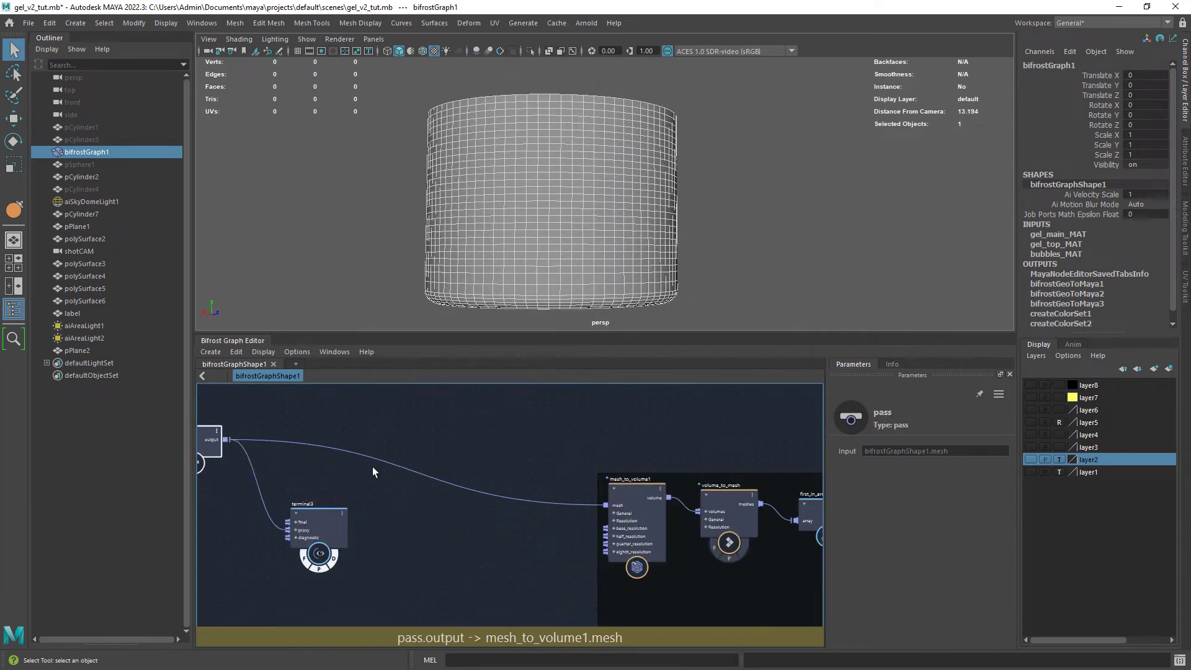
- Inspect the mesh_to_volume1 settings and preview the volume_to_mesh output through terminal3's proxy input
middle_drag(607, 574, 419, 489)
click(444, 433)
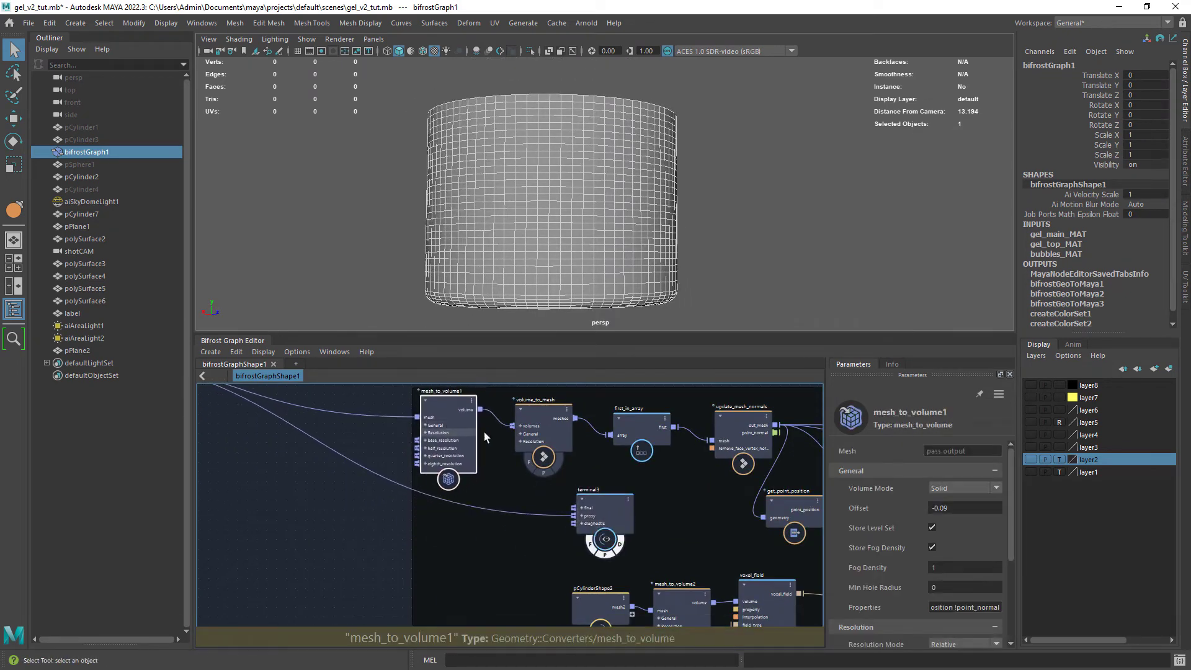
drag(548, 418, 575, 523)
click(687, 235)
scroll(486, 478, up, 5)
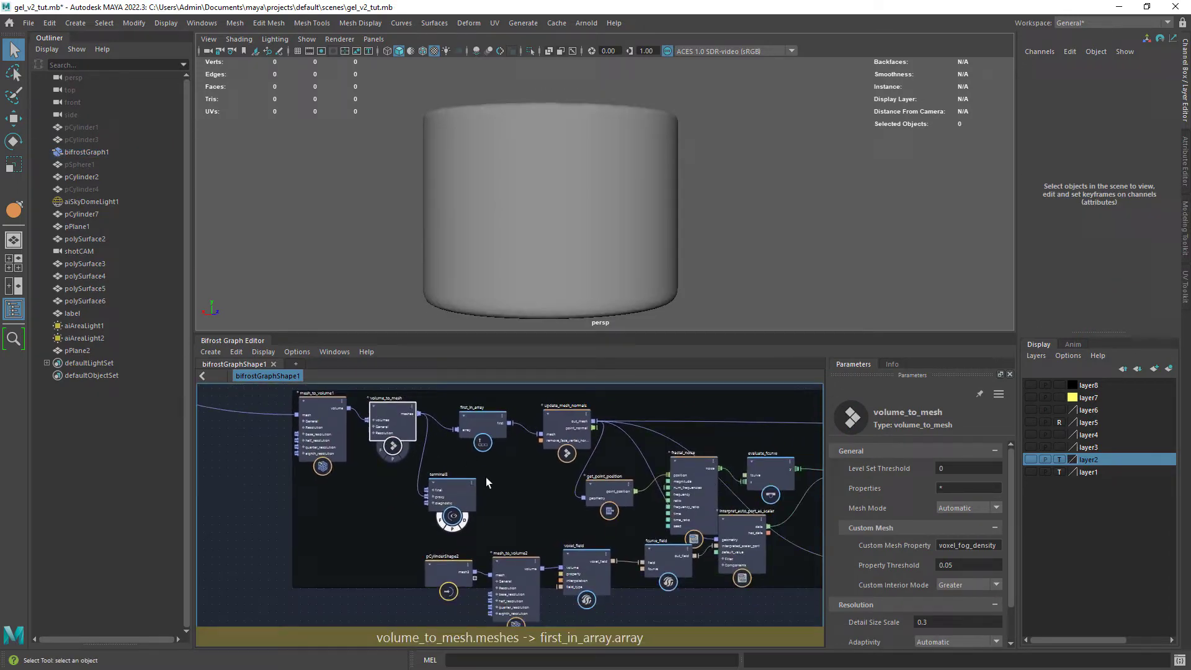
- Inspect the first_in_array and update_mesh_normals nodes that follow volume_to_mesh
drag(323, 564, 486, 550)
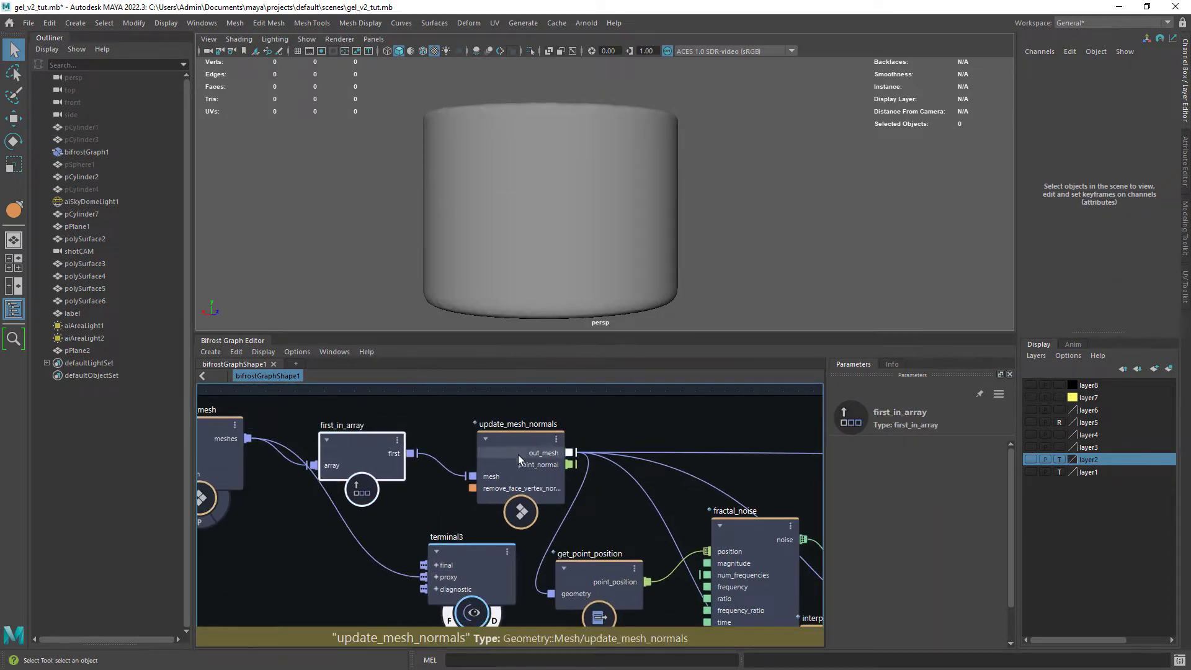
drag(519, 456, 504, 451)
alt+middle_drag(555, 533, 411, 485)
drag(341, 526, 418, 568)
scroll(487, 551, down, 2)
alt+middle_drag(490, 553, 446, 484)
scroll(448, 472, down, 3)
- Switch the viewport preview from terminal3 to terminal2, which displays the diagnostic material
drag(448, 463, 561, 590)
alt+middle_drag(561, 590, 531, 502)
click(541, 547)
scroll(611, 437, up, 1)
alt+middle_drag(611, 434, 501, 509)
click(726, 544)
alt+middle_drag(262, 510, 474, 452)
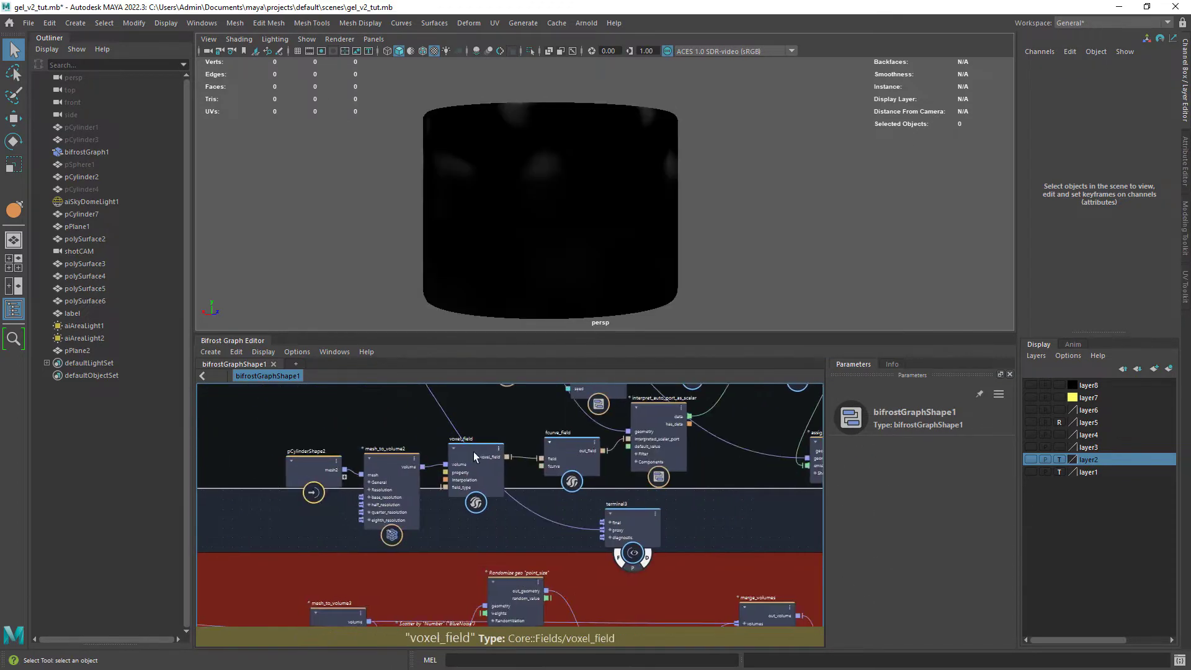
- Inspect pCylinderShape2 around the gel's upper part, along with the mesh_to_volume2 and voxel_field nodes
scroll(474, 452, up, 2)
click(282, 490)
alt+drag(538, 168, 573, 202)
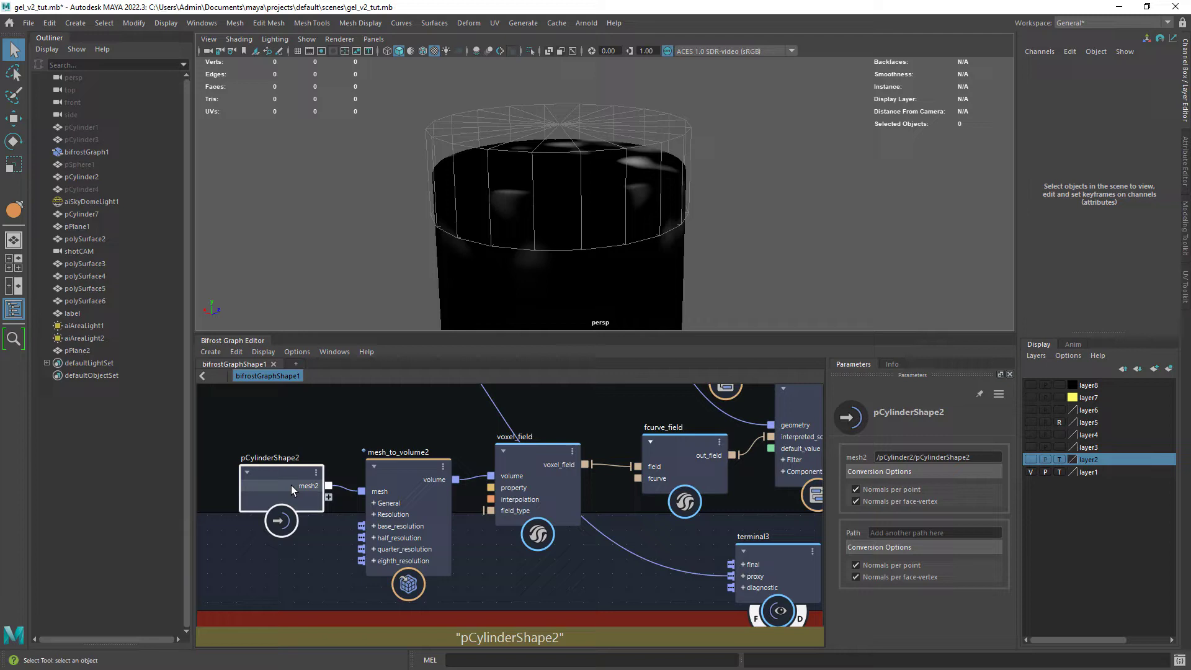
click(390, 482)
click(567, 459)
alt+middle_drag(724, 446, 512, 494)
click(512, 494)
click(520, 478)
- Preview the interpret_auto_port_as_scalar data as the diagnostic material's emission color and examine the falloff on the gel
alt+middle_drag(637, 438, 419, 511)
alt+drag(584, 249, 562, 307)
alt+middle_drag(403, 474, 403, 497)
drag(368, 525, 369, 558)
alt+middle_drag(434, 459, 434, 497)
scroll(571, 180, down, 4)
scroll(484, 422, down, 1)
- Inspect the get_point_position and fractal_noise nodes that supply the noise for the surface
alt+middle_drag(233, 474, 478, 552)
alt+middle_drag(379, 551, 381, 573)
click(412, 526)
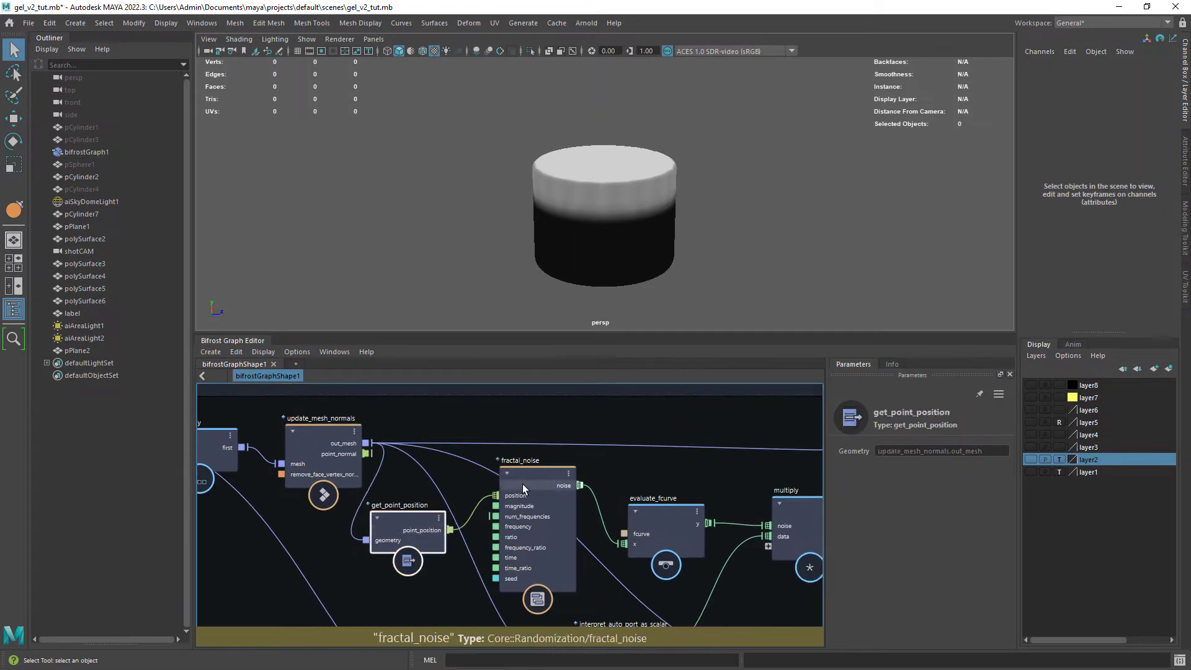
alt+middle_drag(799, 528, 524, 444)
click(524, 445)
- Preview the evaluate_fcurve and multiply outputs as the diagnostic material's emission color and examine the noise mask
drag(527, 447, 519, 451)
alt+middle_drag(521, 459, 473, 436)
drag(517, 406, 502, 569)
middle_drag(515, 448, 568, 477)
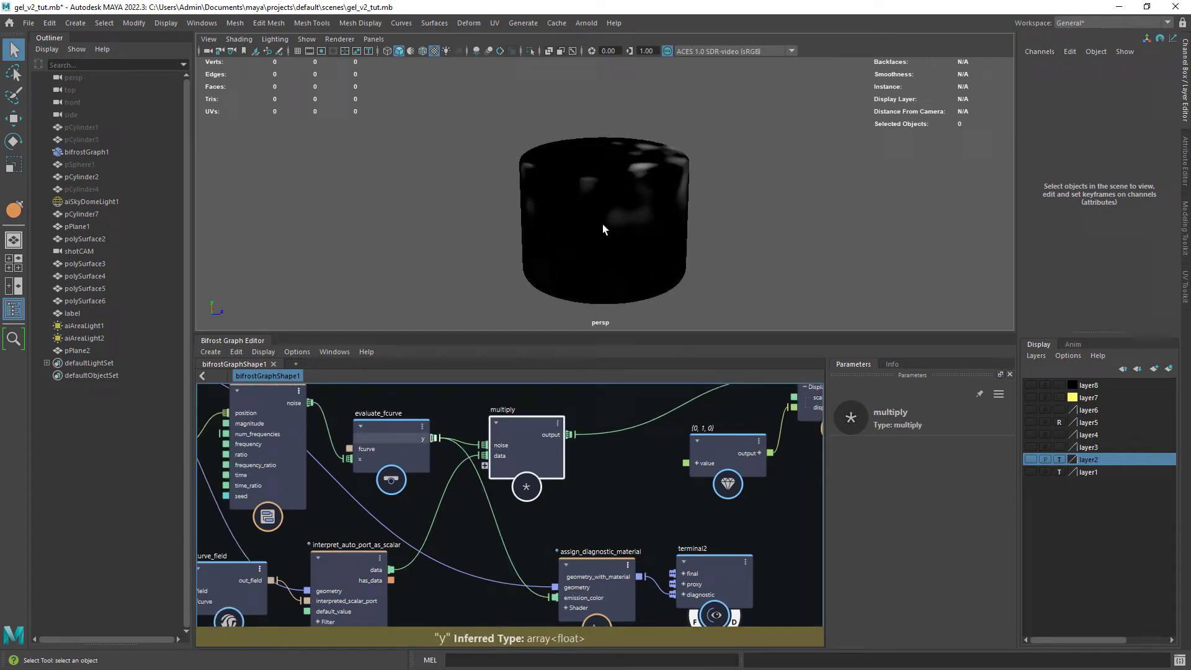
alt+drag(612, 253, 596, 243)
- Turn off terminal2's diagnostic preview and inspect displace_points with the (0, 1, 0) value driving its displacement vector
click(734, 622)
scroll(682, 527, down, 5)
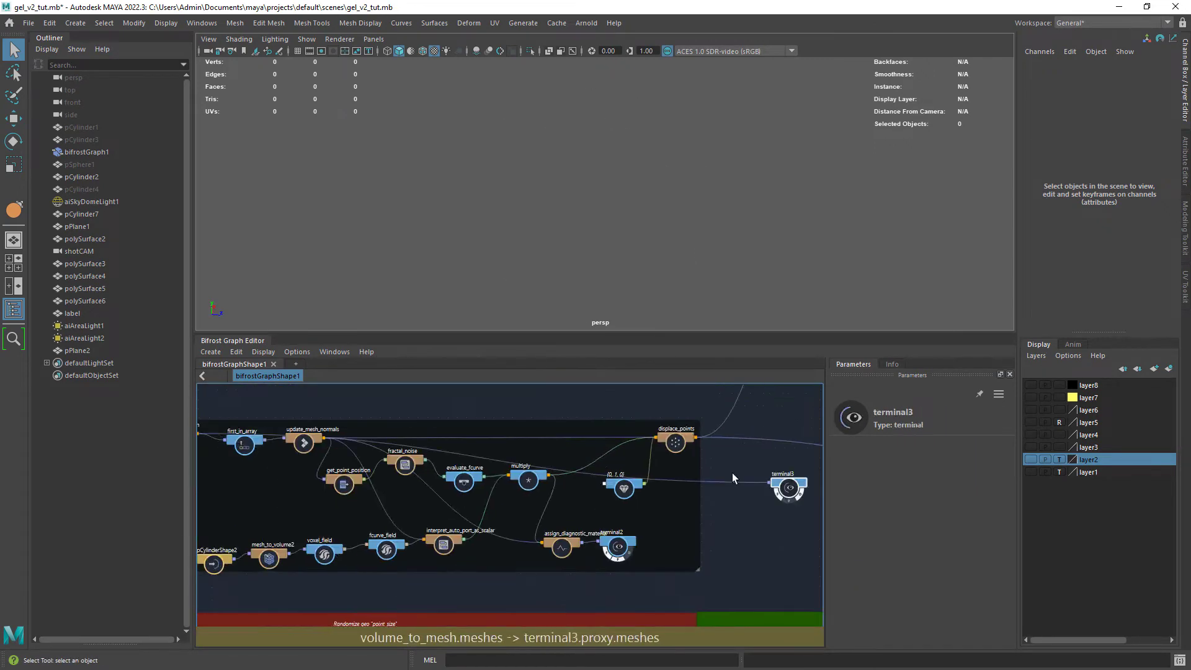
click(675, 434)
scroll(677, 443, up, 6)
alt+middle_drag(659, 529, 651, 514)
click(471, 551)
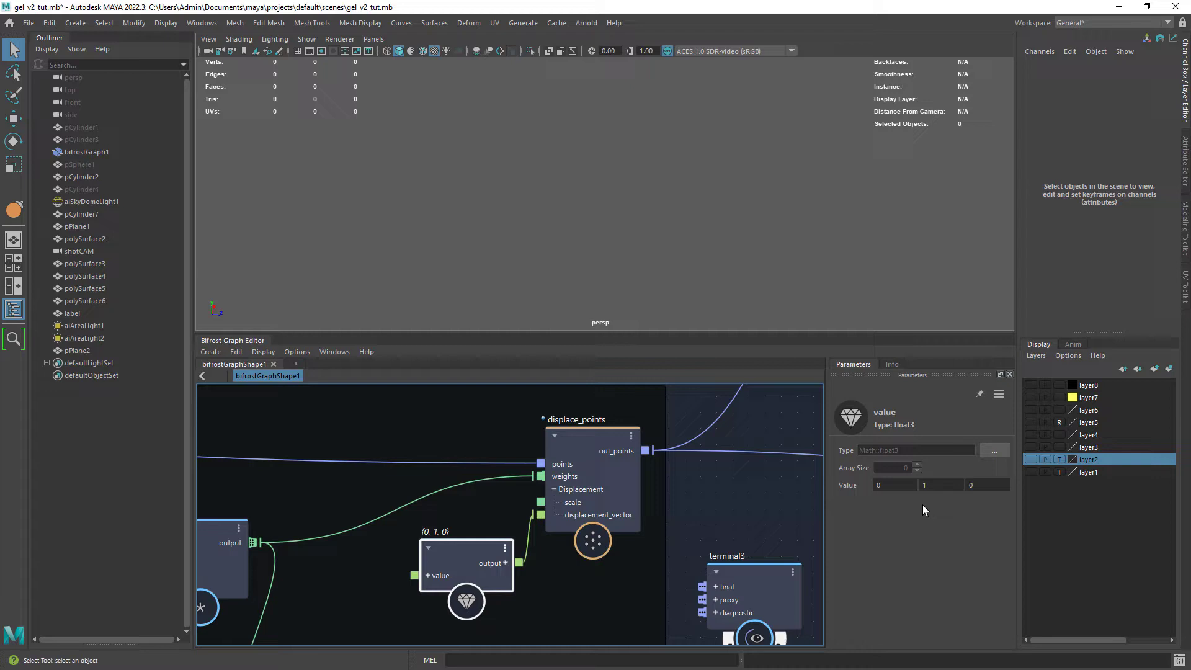
- Preview the displace_points output through terminal3's proxy input and examine the displaced gel surface
drag(710, 553, 708, 486)
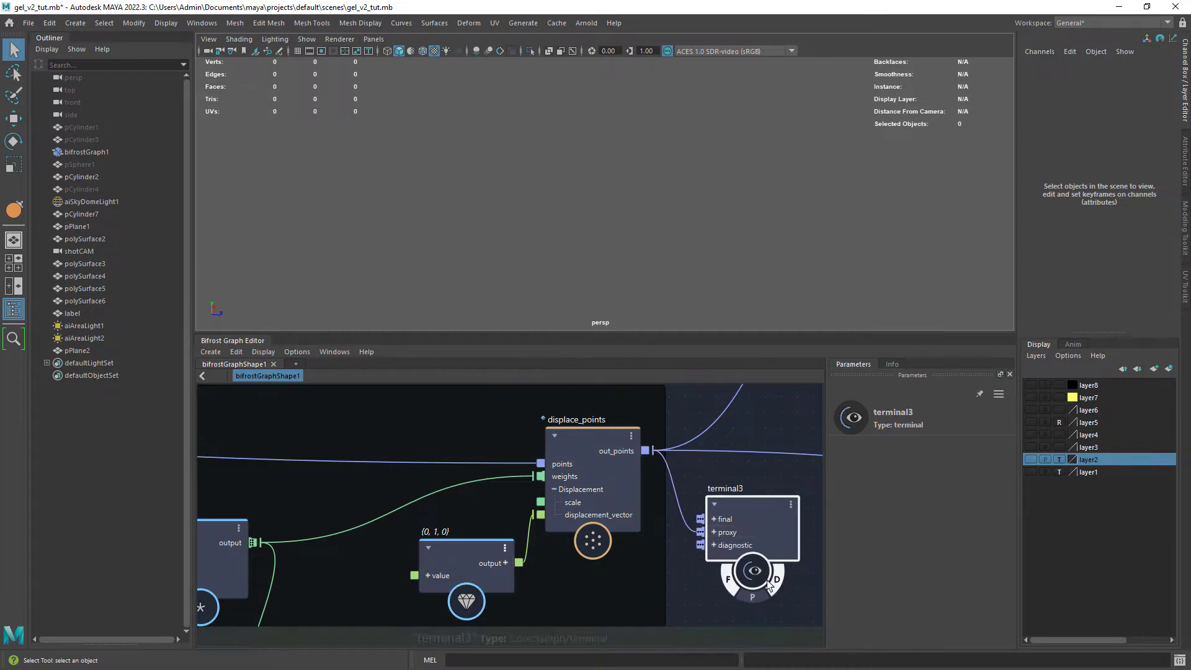
click(753, 596)
alt+right_drag(528, 261, 397, 257)
alt+drag(662, 245, 641, 231)
alt+right_drag(641, 232, 612, 263)
click(553, 215)
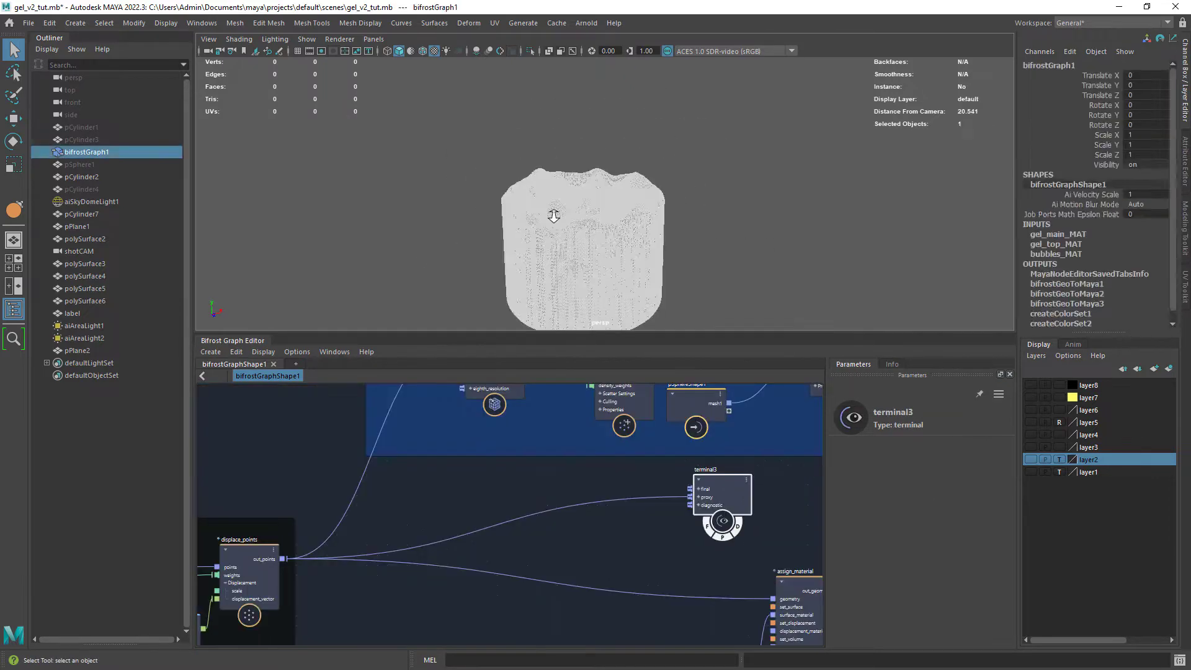
click(738, 217)
- Inspect the mesh_to_volume node in the blue section and preview its volume through terminal3
click(476, 453)
scroll(485, 491, up, 3)
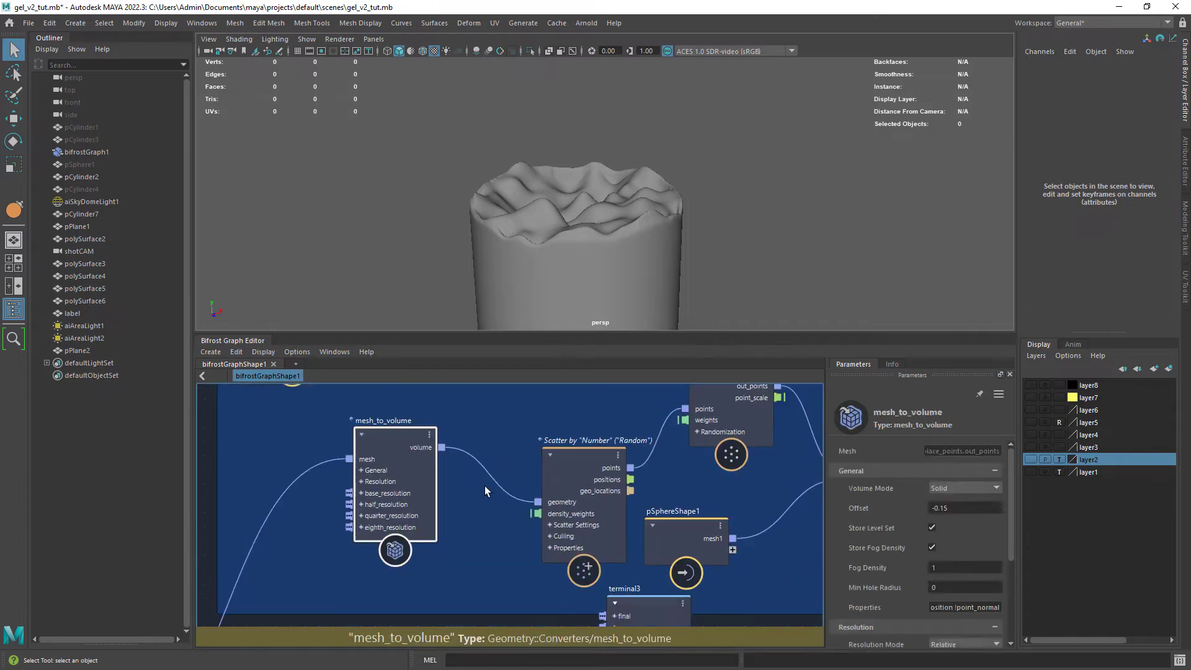
drag(441, 447, 501, 493)
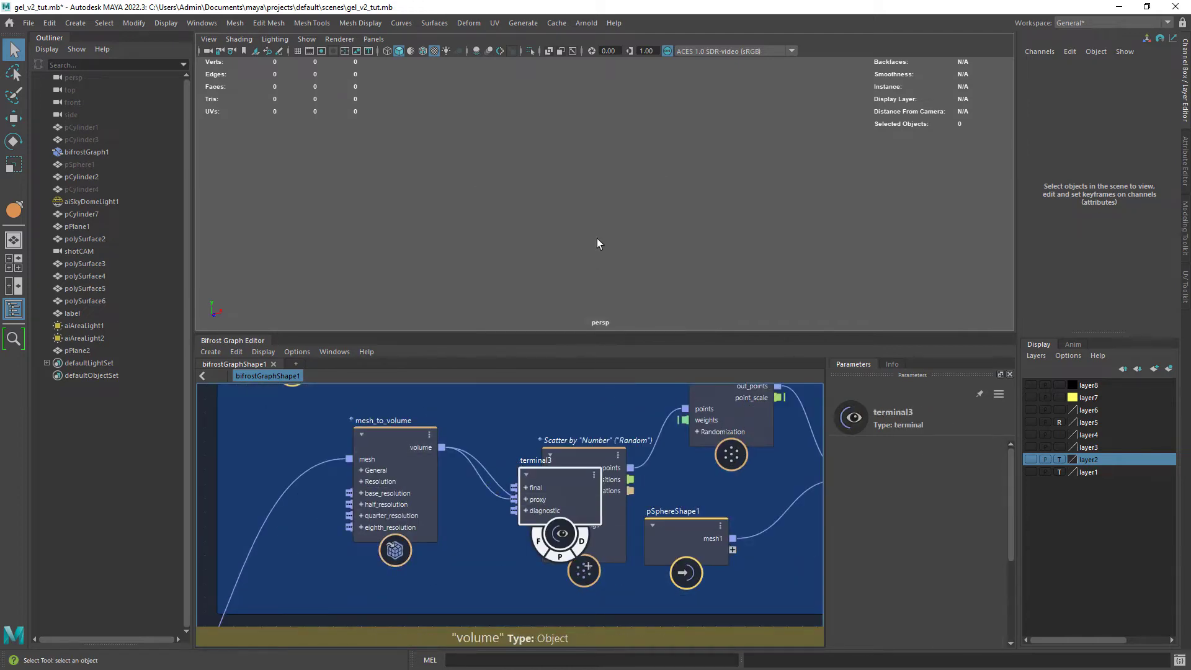
alt+right_drag(599, 244, 505, 247)
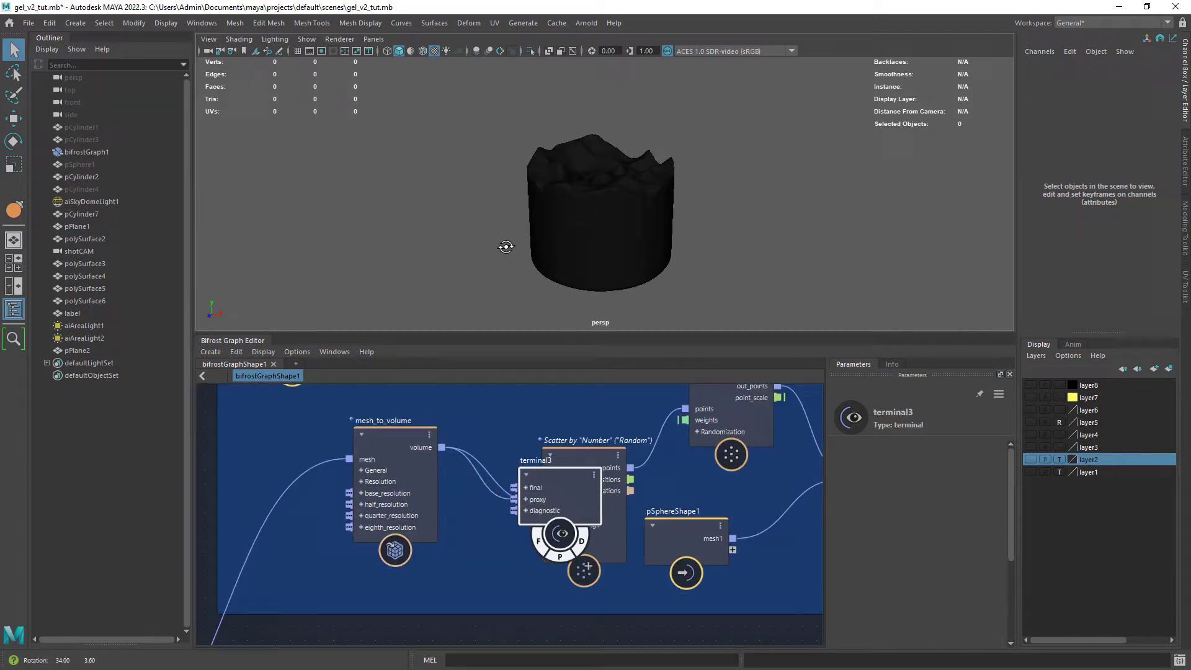
alt+drag(505, 247, 527, 279)
- Move terminal3 clear of the nodes and inspect the scatter_points settings
drag(562, 476, 582, 555)
alt+middle_drag(670, 546, 515, 510)
scroll(495, 490, down, 1)
drag(447, 516, 528, 557)
click(460, 459)
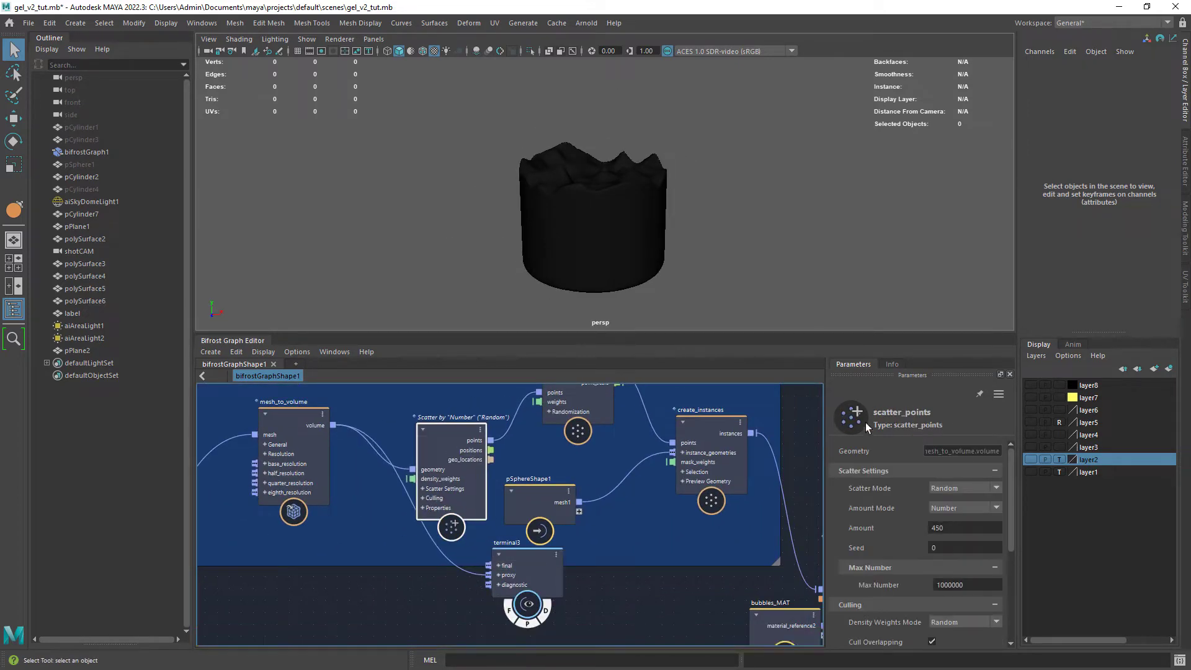
- Inspect pSphereShape1 and show pSphere1 in the viewport to examine the bubble source
alt+middle_drag(621, 487, 554, 523)
scroll(552, 523, down, 1)
click(470, 541)
click(80, 164)
alt+drag(568, 273, 561, 231)
alt+right_drag(560, 232, 586, 248)
alt+drag(586, 248, 588, 280)
- Connect the instances output of create_instances to terminal3's proxy input
drag(468, 594, 616, 548)
drag(514, 422, 511, 420)
drag(634, 501, 630, 492)
alt+middle_drag(629, 492, 564, 473)
drag(551, 537, 707, 483)
drag(599, 447, 667, 492)
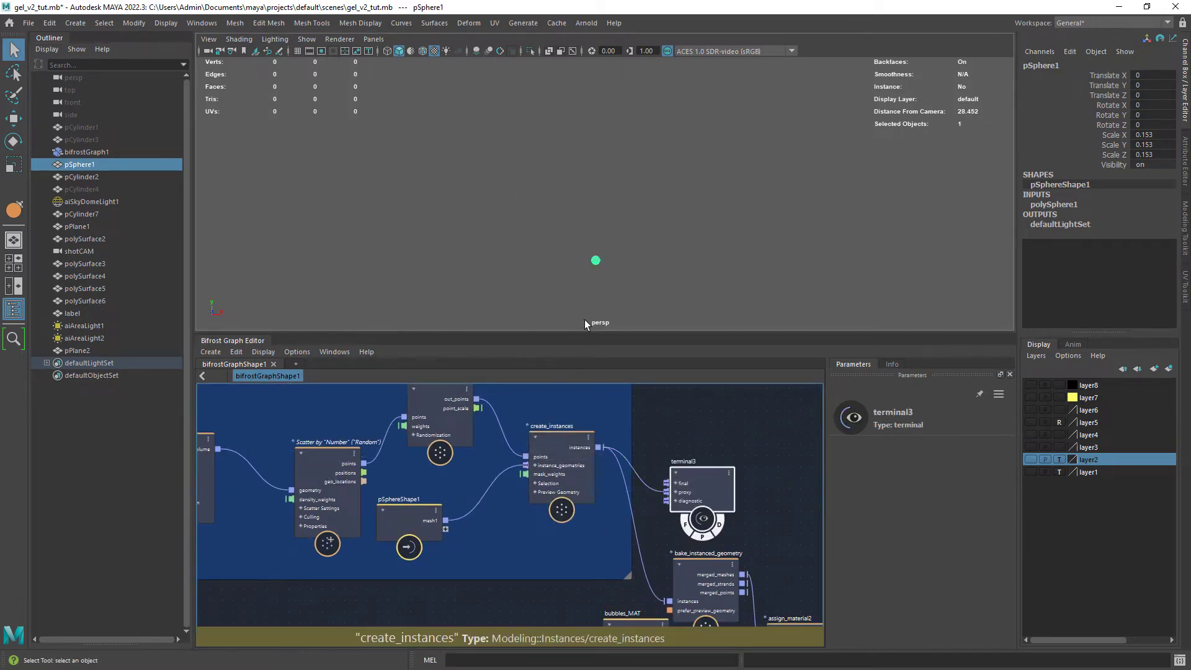
- Hide pSphere1 and examine the scattered sphere instances
key(ctrl+h)
scroll(636, 248, down, 2)
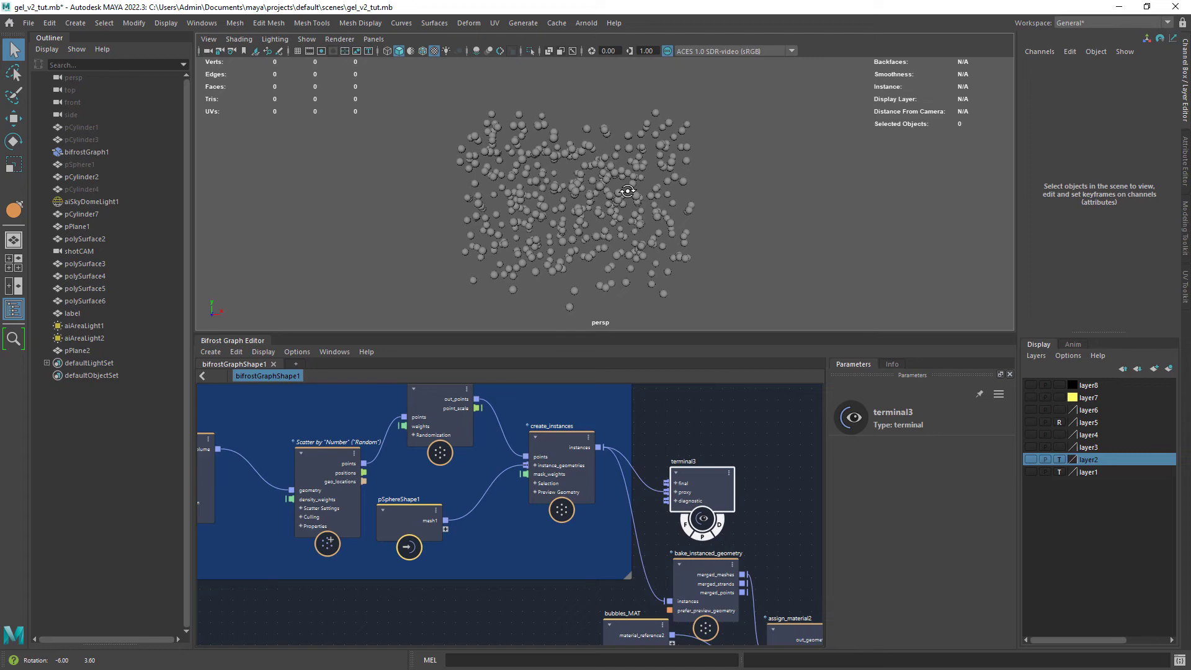
scroll(640, 246, up, 1)
- Preview the pCylinderShape4 mesh in the red section through terminal3 and examine its wireframe
scroll(608, 528, down, 5)
drag(694, 475, 366, 492)
scroll(325, 521, up, 5)
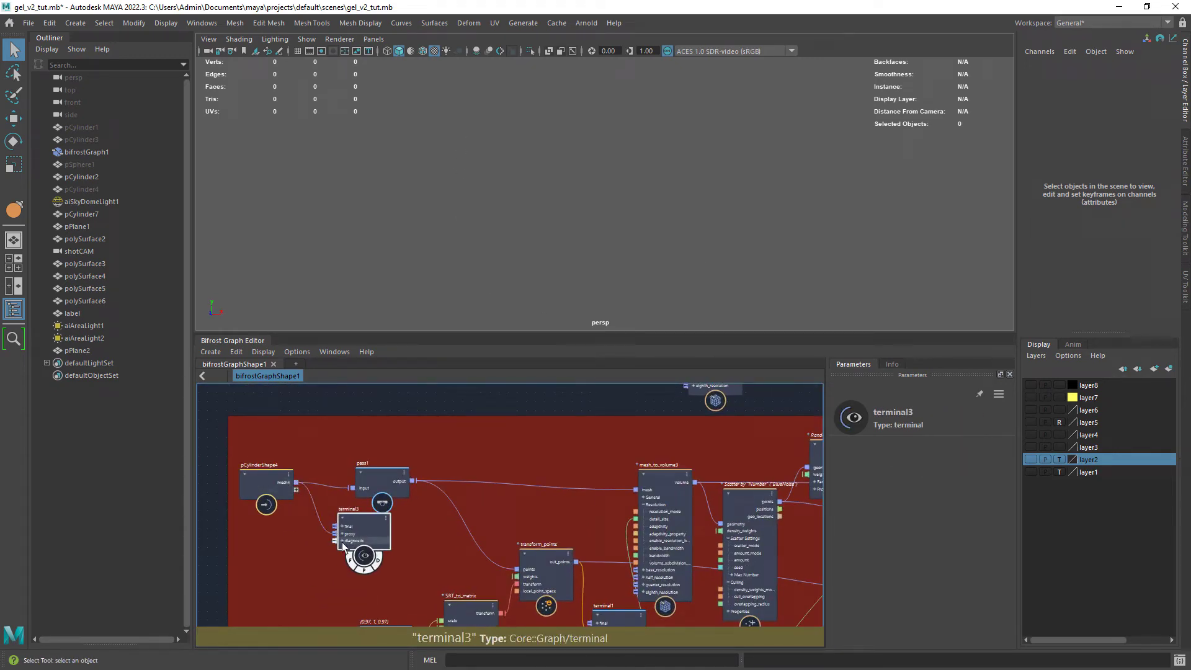
alt+right_drag(579, 200, 568, 176)
alt+middle_drag(568, 176, 535, 245)
alt+right_drag(510, 188, 551, 205)
alt+middle_drag(551, 205, 590, 218)
click(620, 197)
mouse_move(620, 202)
alt+mouse_down()
mouse_move(623, 144)
mouse_move(618, 214)
alt+mouse_up()
- Move terminal3 above the red section's volume nodes and inspect the mesh_to_volume3 settings
alt+middle_drag(430, 497, 375, 448)
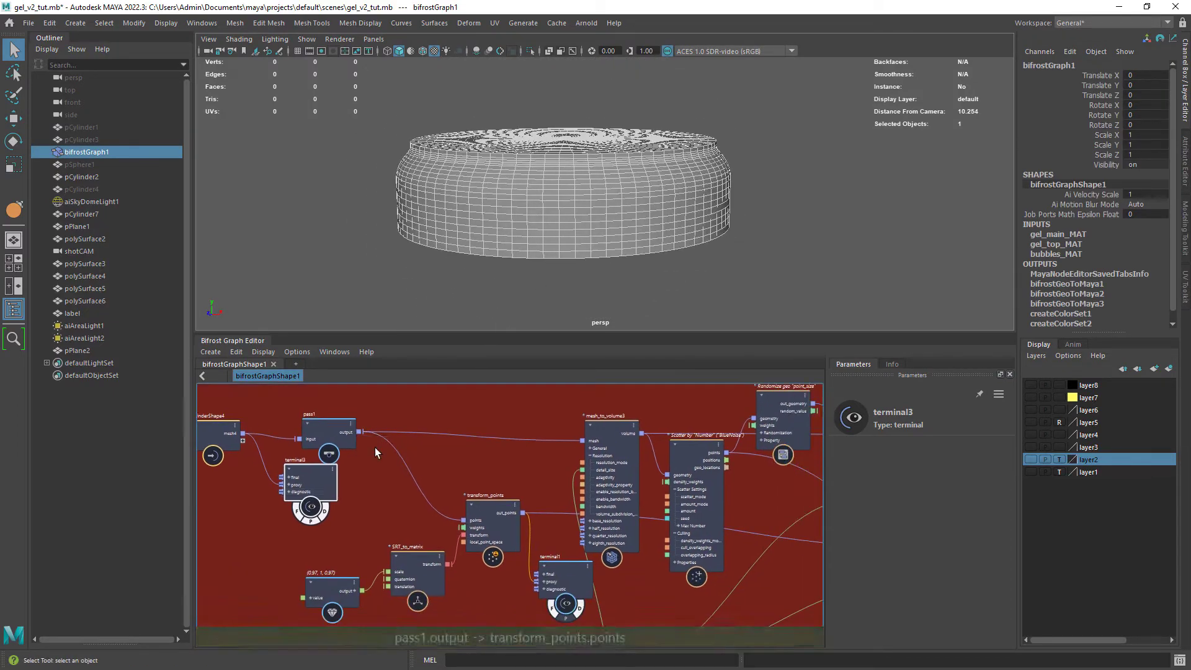
drag(311, 475, 512, 434)
alt+middle_drag(512, 434, 358, 466)
drag(357, 466, 560, 410)
alt+middle_drag(490, 422, 432, 460)
alt+right_drag(433, 459, 434, 477)
scroll(467, 496, down, 1)
click(411, 512)
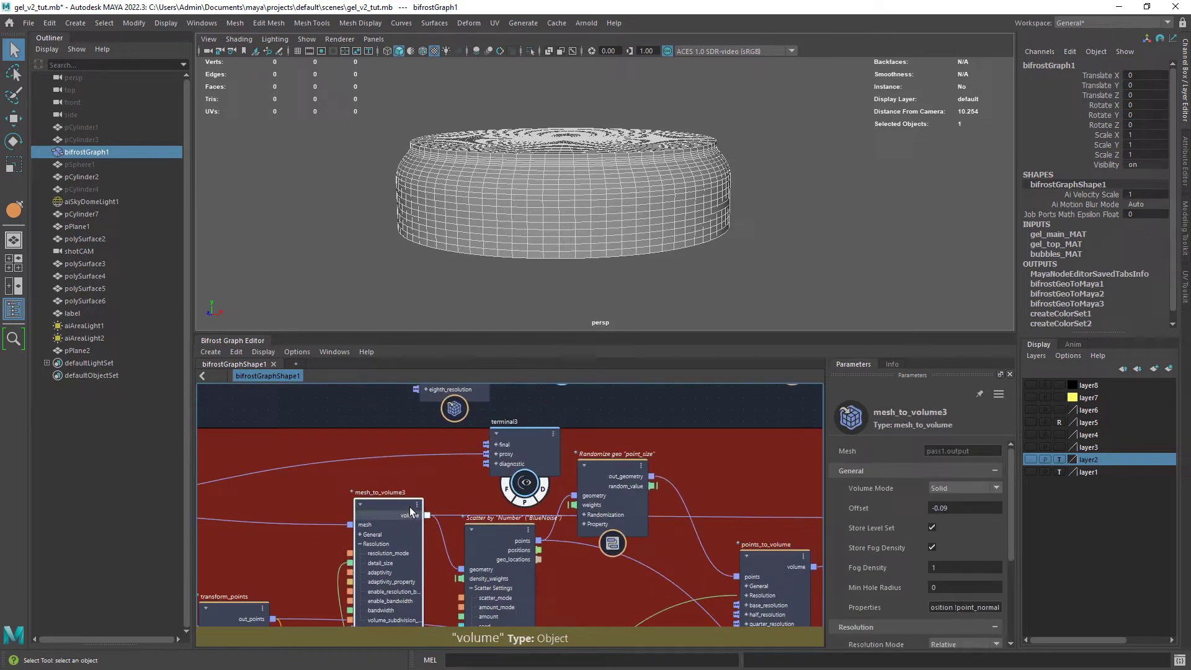
- Inspect the scatter_points1 settings and move terminal3 past the randomize_geo_property node
scroll(424, 542, up, 1)
click(426, 546)
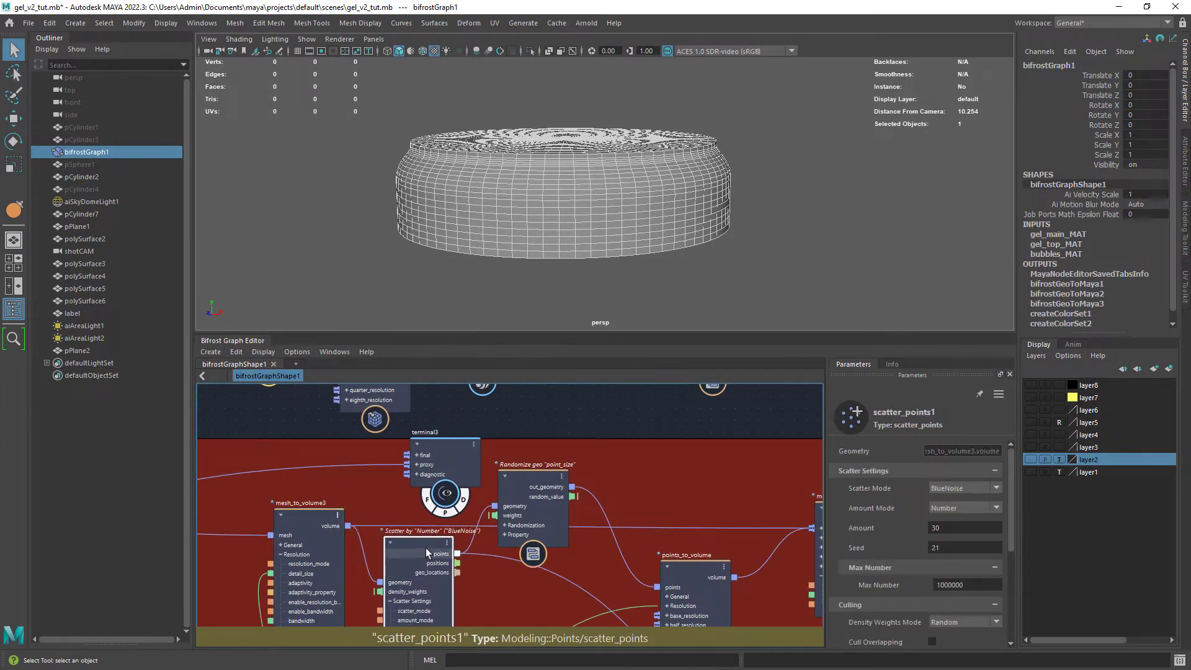
scroll(424, 537, down, 2)
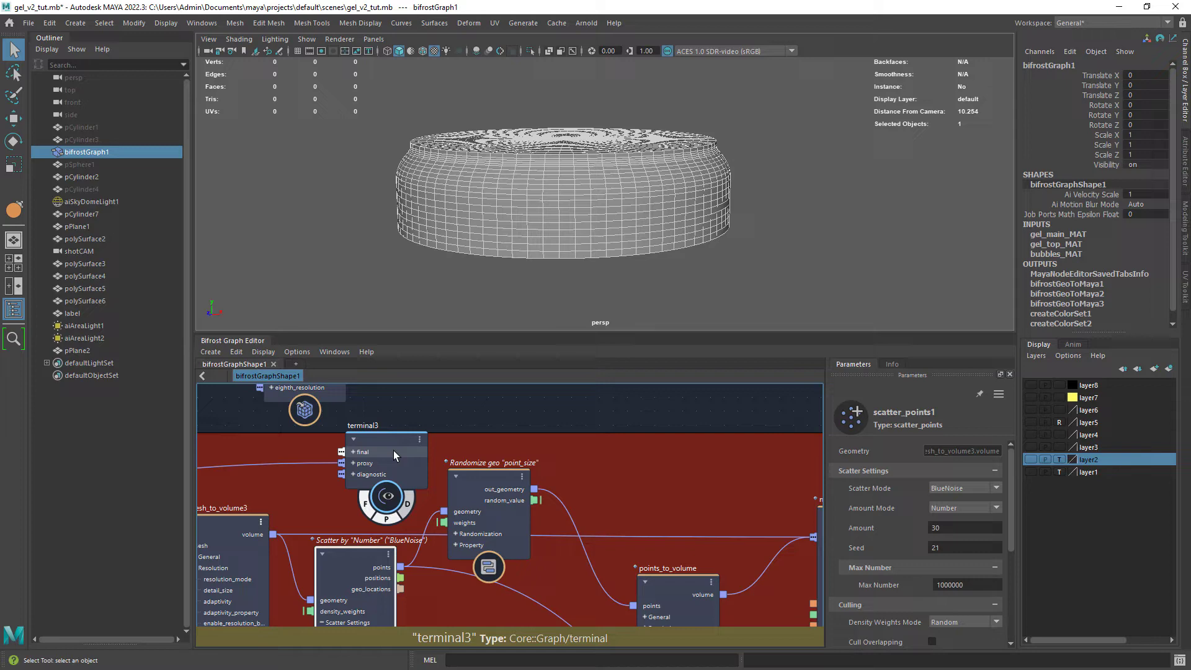
alt+middle_drag(448, 502, 411, 505)
drag(399, 440, 568, 421)
mouse_move(467, 494)
alt+right_down()
mouse_move(444, 443)
mouse_move(473, 507)
alt+right_up()
scroll(472, 506, up, 2)
click(396, 519)
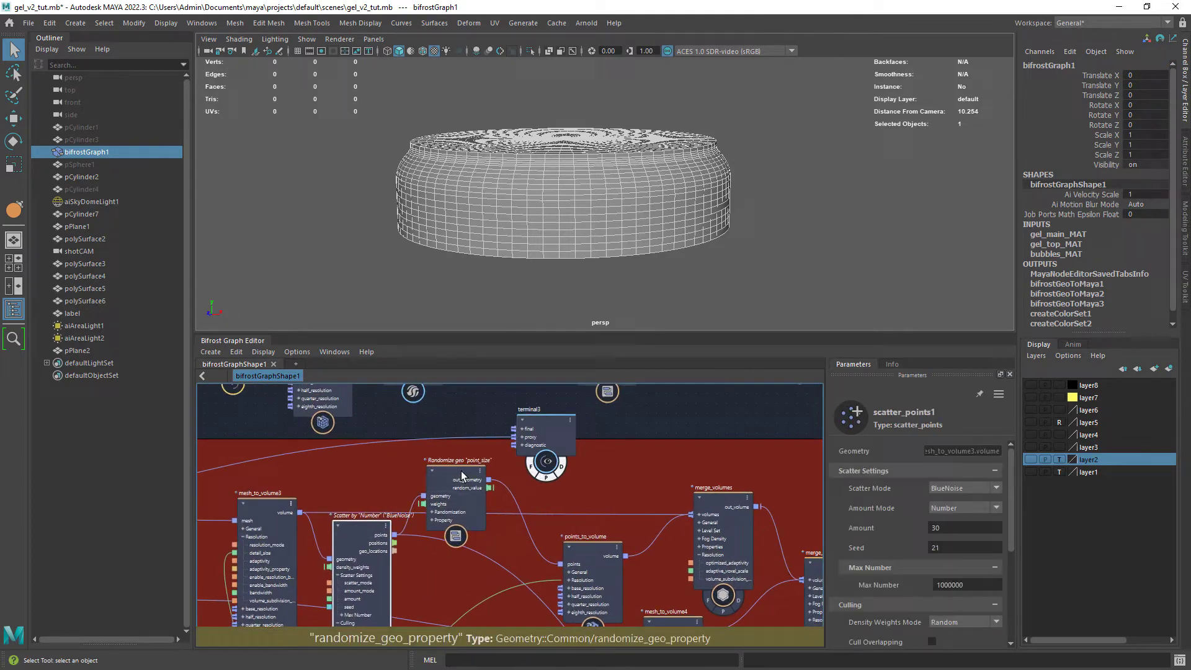
- Check randomize_geo_property, preview the points_to_volume output through terminal3, and examine the spheres
drag(462, 476, 454, 476)
drag(539, 433, 554, 425)
drag(589, 547, 576, 536)
alt+middle_drag(589, 488, 463, 545)
drag(511, 468, 484, 497)
drag(546, 456, 567, 498)
alt+drag(557, 202, 642, 234)
- Trace the nodes feeding points_to_volume and inspect its settings
alt+middle_drag(580, 496, 476, 435)
drag(460, 448, 525, 423)
alt+middle_drag(490, 498, 773, 501)
scroll(774, 500, up, 1)
click(773, 500)
scroll(537, 529, down, 3)
alt+middle_drag(508, 527, 402, 477)
scroll(410, 497, up, 4)
drag(404, 476, 400, 462)
alt+middle_drag(596, 512, 232, 528)
drag(457, 509, 454, 517)
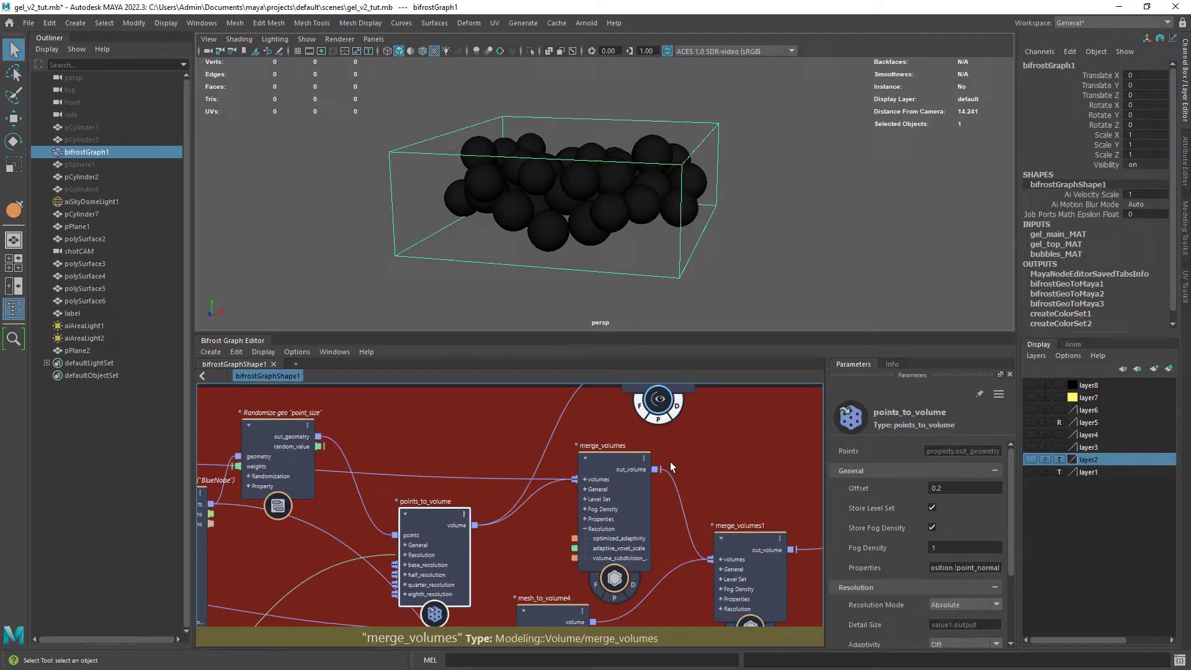
- Preview the merge_volumes output through terminal3, examine the merged volume, and check the node's level set mode
alt+middle_drag(670, 468, 613, 545)
drag(606, 435, 683, 495)
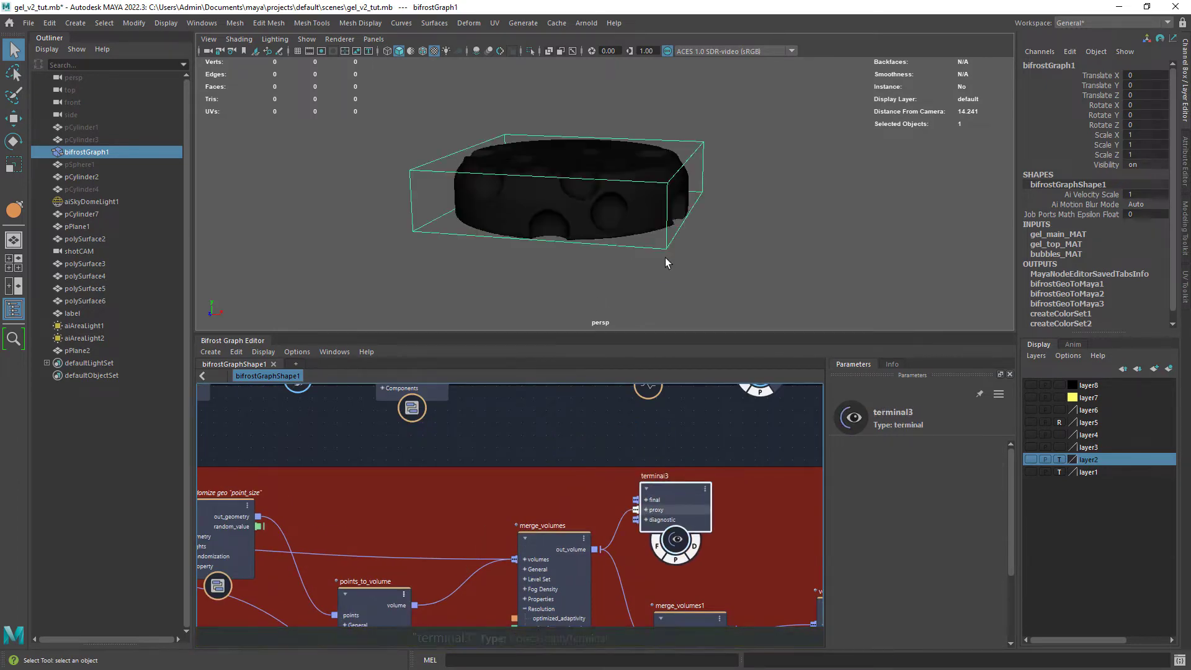
mouse_move(646, 229)
alt+mouse_down()
mouse_move(648, 156)
mouse_move(654, 228)
alt+mouse_up()
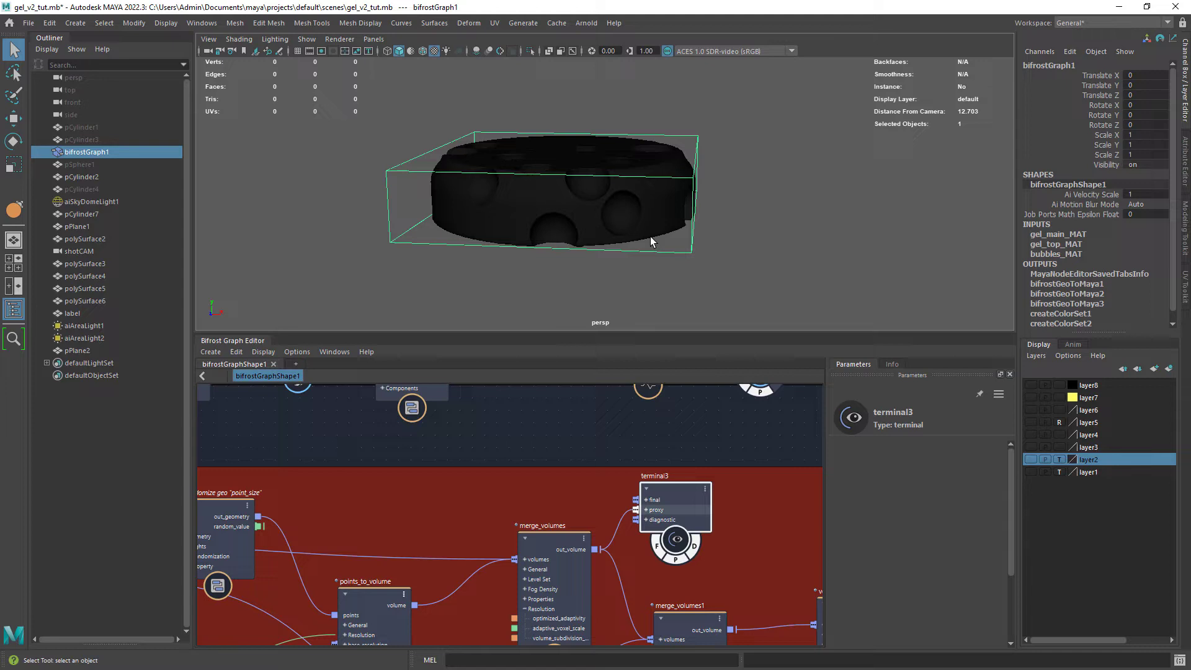
click(576, 546)
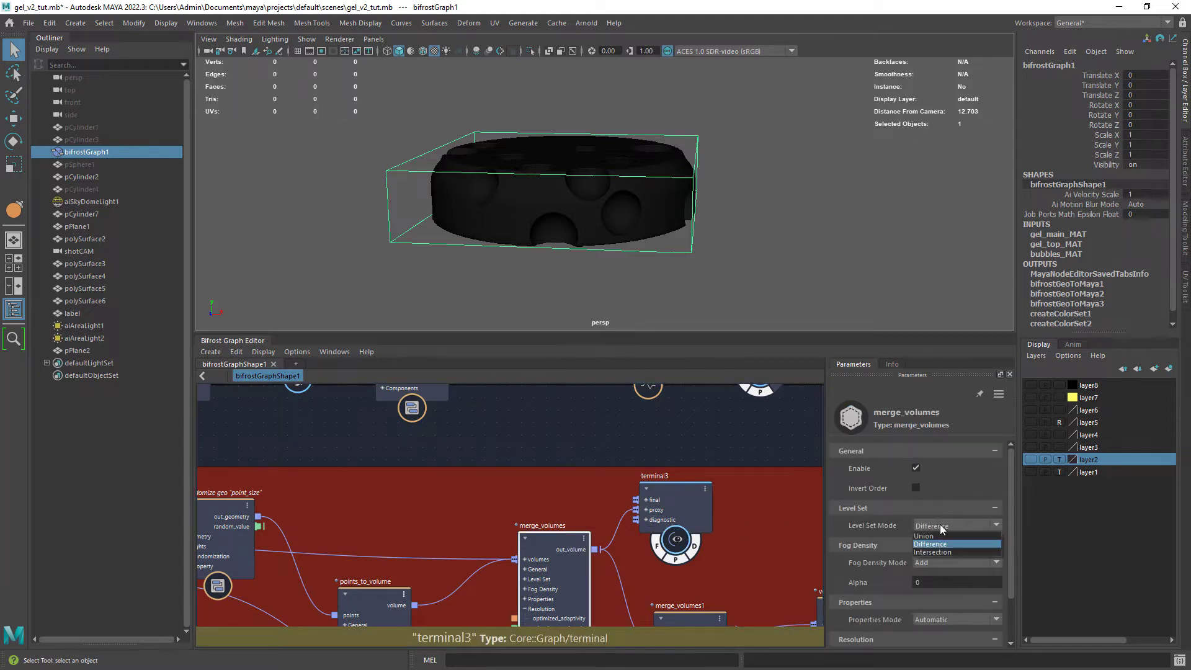
scroll(583, 484, down, 3)
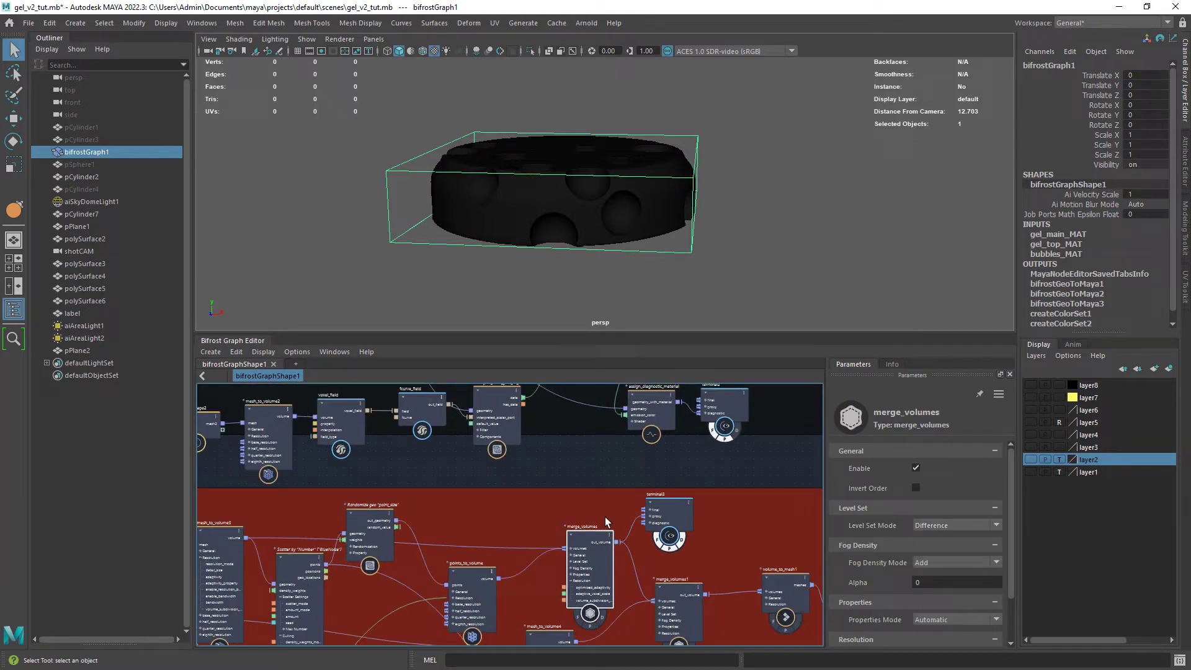
- Inspect the merge_volumes1 and mesh_to_volume4 nodes and trace their incoming connections
alt+middle_drag(678, 583, 590, 474)
scroll(590, 474, up, 2)
click(541, 512)
alt+middle_drag(384, 604, 510, 505)
click(510, 504)
scroll(510, 505, down, 2)
alt+middle_drag(436, 509, 617, 529)
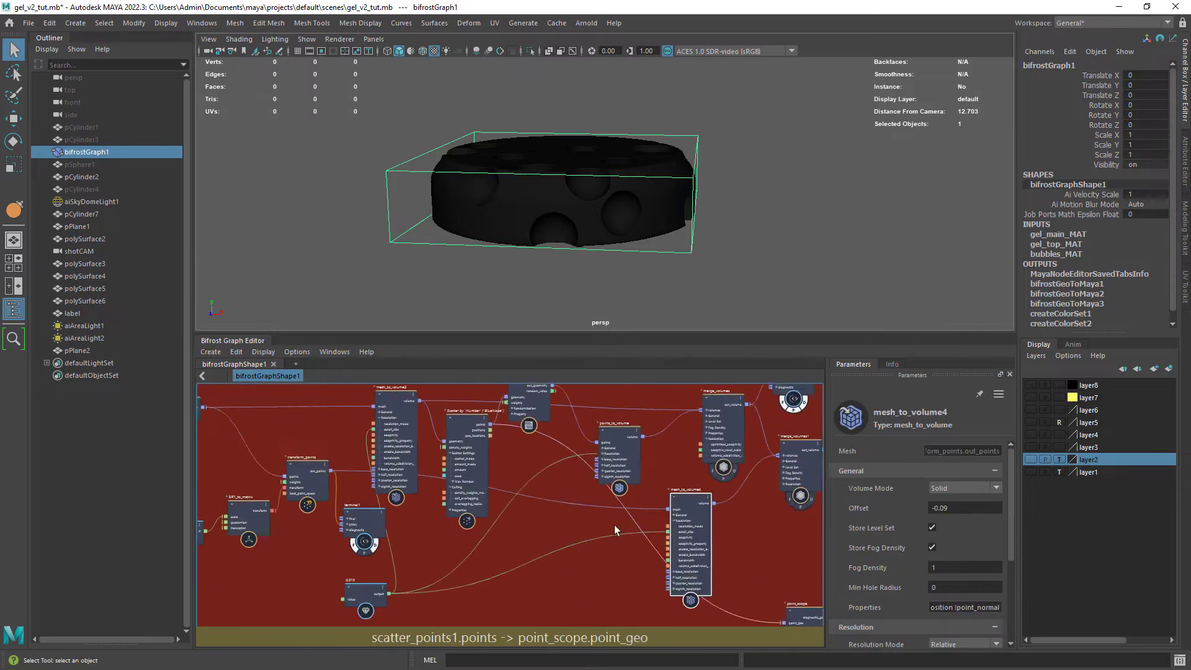
- Trace the transform_points branch and turn off terminal3's proxy preview
alt+middle_drag(327, 465, 524, 487)
scroll(523, 487, up, 2)
scroll(560, 556, down, 3)
alt+middle_drag(800, 497, 596, 461)
scroll(597, 460, up, 3)
click(599, 505)
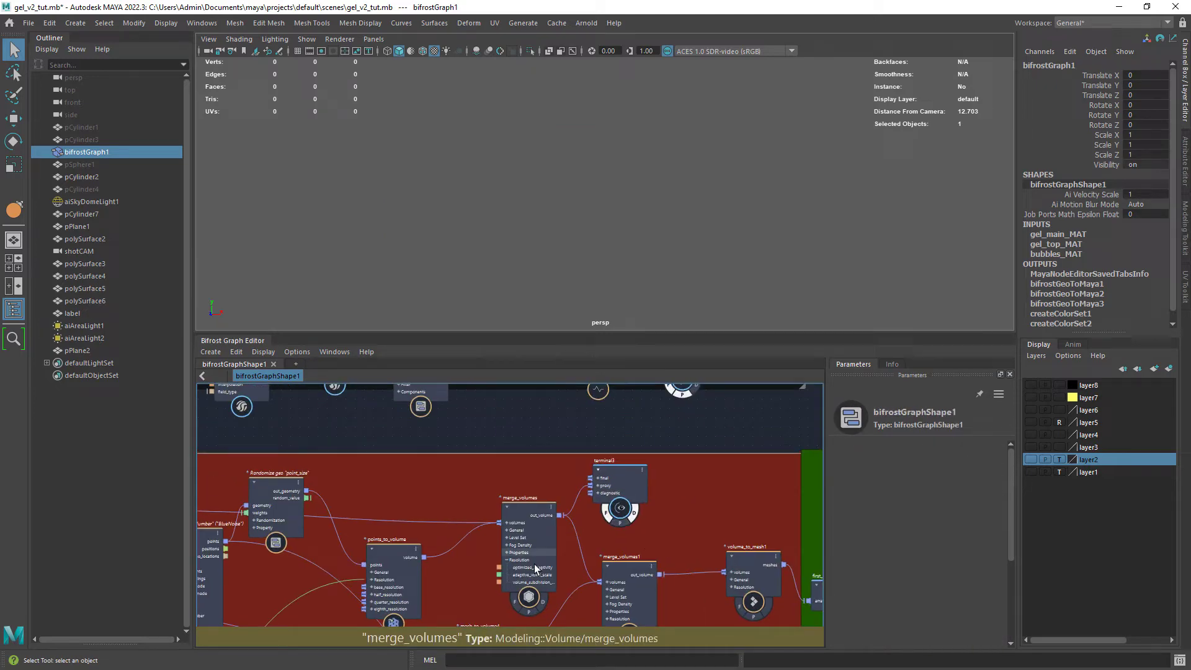
- Preview the transform_points output through terminal1 and inspect the scale value feeding SRT_to_matrix
alt+middle_drag(248, 546, 468, 465)
scroll(468, 466, up, 1)
click(532, 562)
click(242, 536)
scroll(242, 535, up, 2)
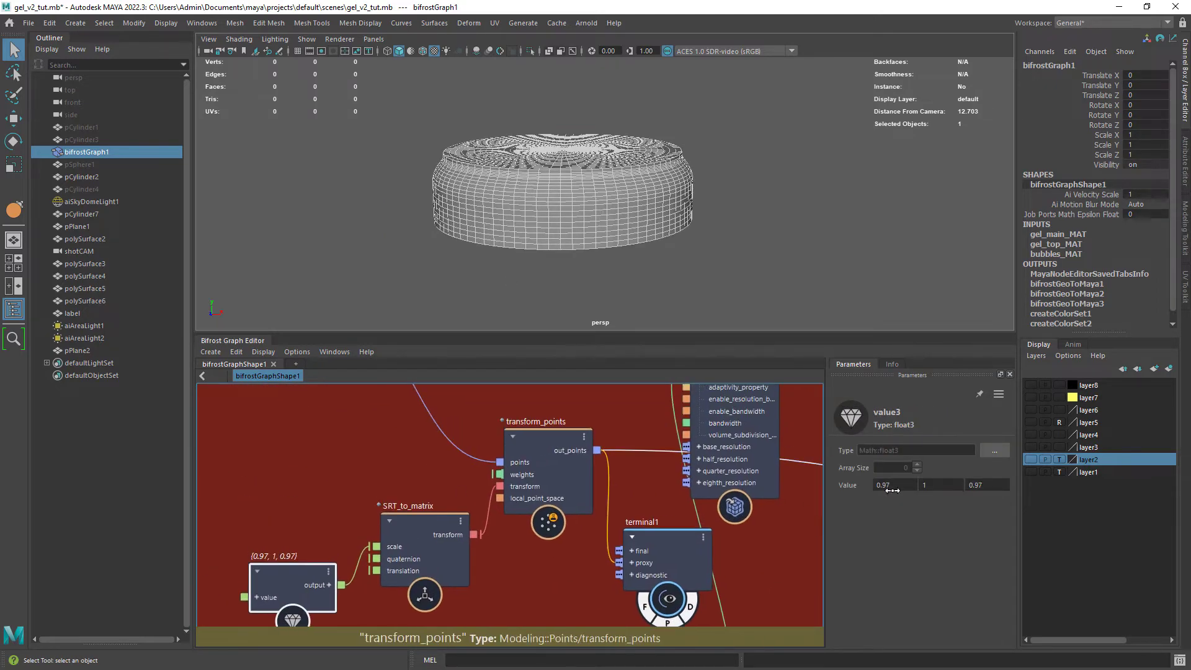
- Turn off terminal1's proxy preview and inspect the level set mode of merge_volumes1
scroll(567, 583, down, 3)
alt+middle_drag(708, 556, 482, 521)
click(405, 572)
alt+middle_drag(797, 528, 561, 511)
scroll(651, 394, up, 1)
click(645, 397)
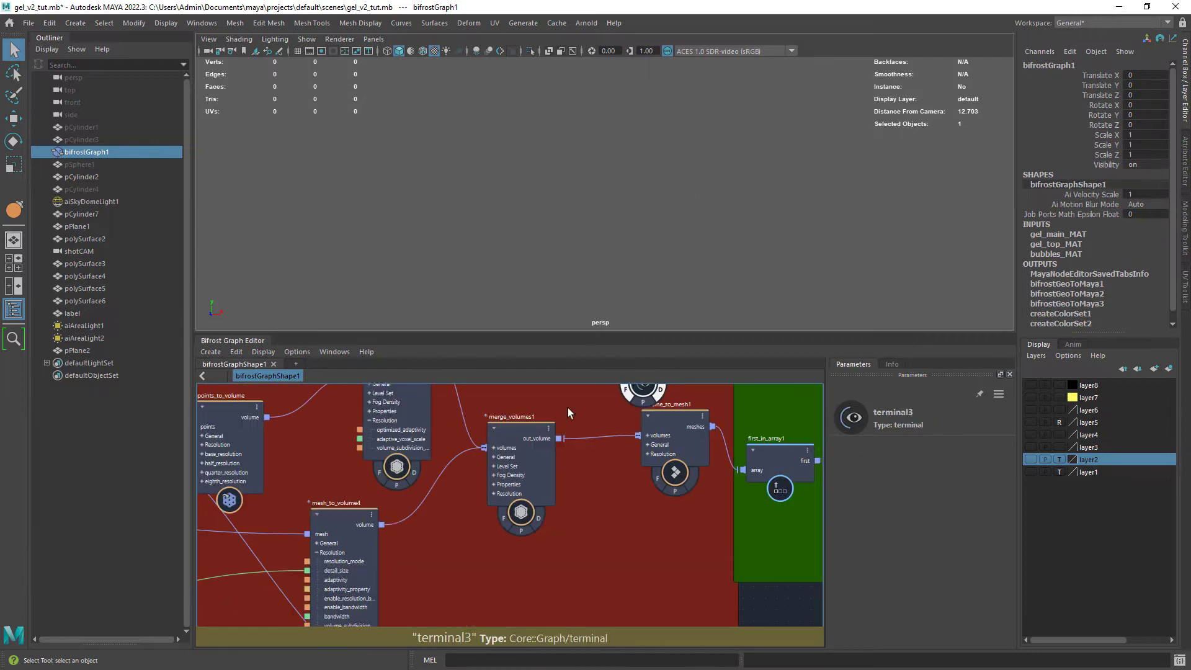
click(348, 535)
click(520, 436)
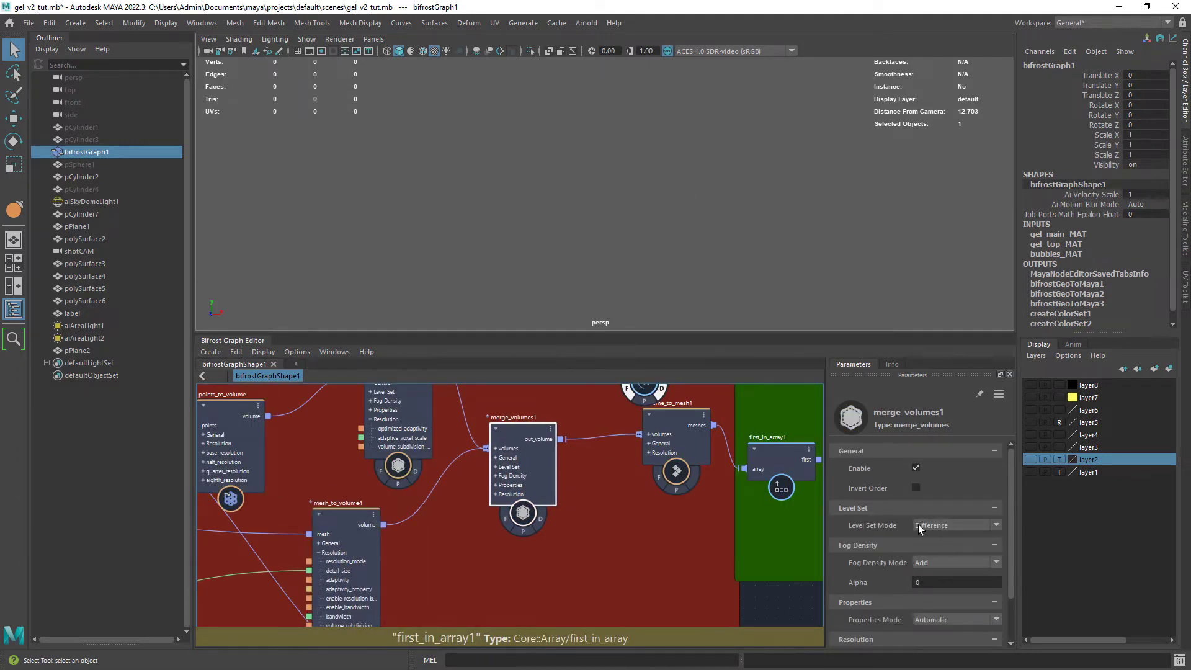
- Replace terminal3's proxy input with merge_volumes1's out_volume, turn on the proxy preview, and examine the volume
middle_drag(615, 491, 600, 576)
click(596, 451)
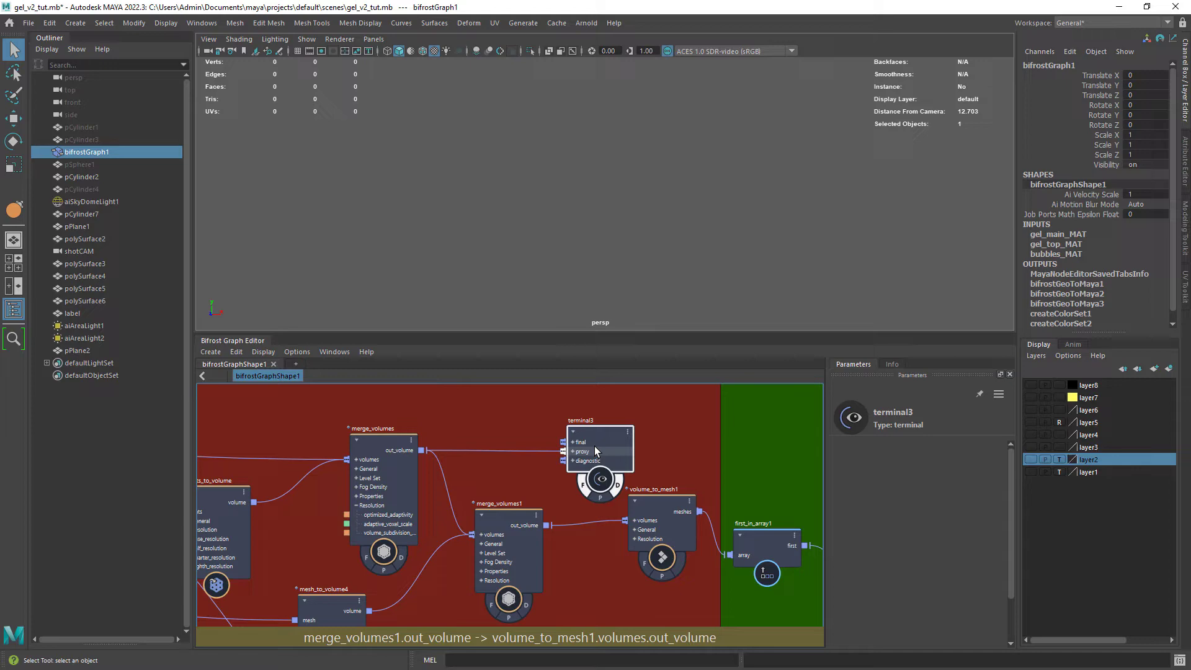
ctrl+alt+shift+drag(529, 439, 557, 531)
drag(546, 525, 564, 452)
click(601, 497)
alt+drag(558, 242, 465, 230)
- Move terminal3 beside volume_to_mesh1, connect its meshes output to the proxy input, and examine the previewed mesh up close
drag(600, 434, 756, 429)
drag(699, 512, 719, 446)
click(653, 290)
scroll(652, 290, up, 5)
alt+drag(652, 289, 732, 236)
alt+drag(727, 230, 646, 243)
- Trace the displacement branch from first_in_array1 through update_mesh_normals1 and fractal_noise1 to the value2 displacement vector
middle_drag(682, 446, 397, 425)
drag(468, 428, 779, 426)
middle_drag(595, 502, 549, 456)
drag(341, 448, 357, 446)
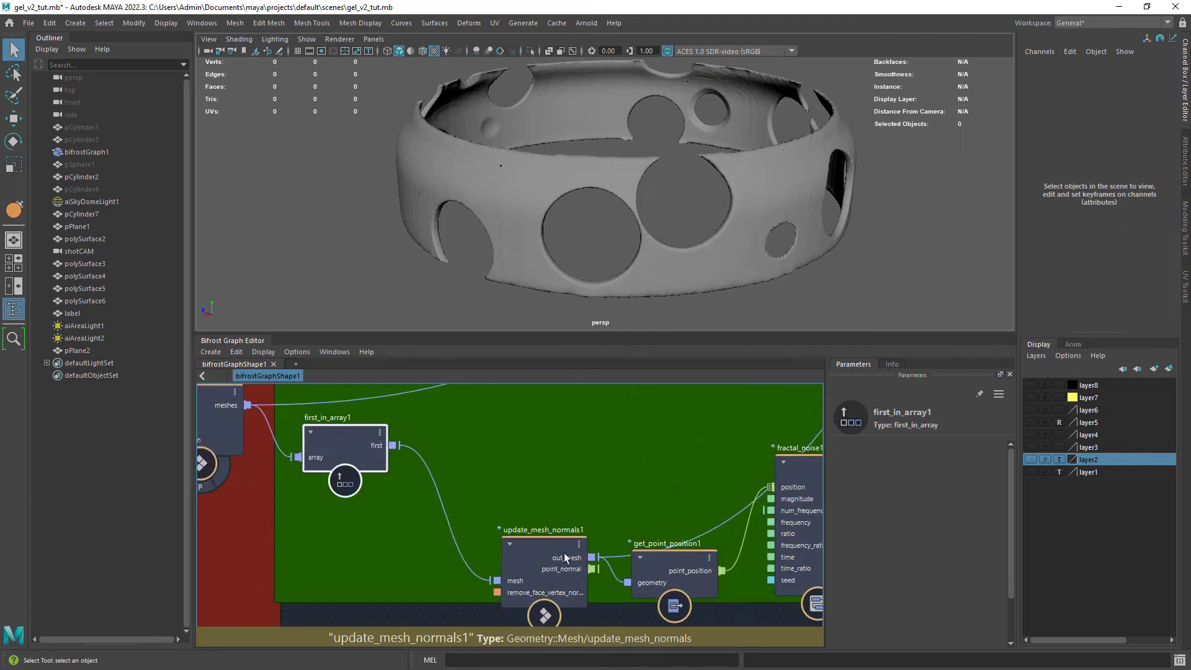
drag(563, 557, 544, 561)
middle_drag(637, 492, 420, 486)
drag(592, 470, 590, 474)
scroll(639, 435, down, 2)
middle_drag(680, 394, 490, 502)
drag(651, 411, 644, 412)
drag(547, 549, 550, 543)
scroll(641, 462, up, 3)
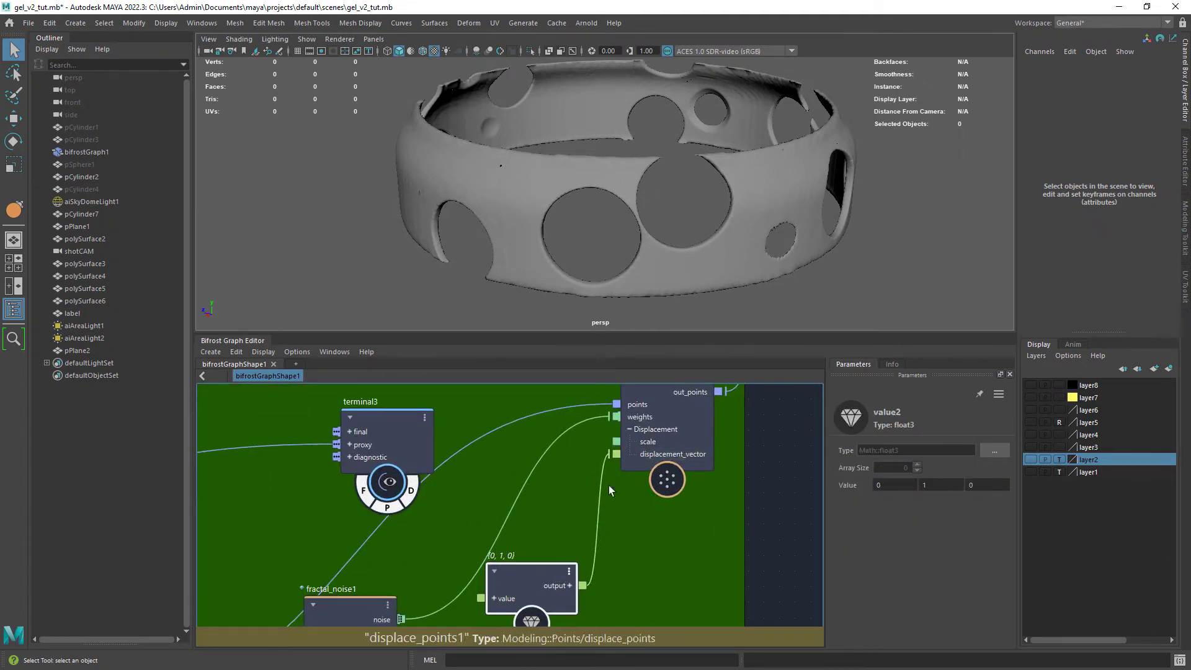
- Move terminal3 beside displace_points1, connect out_points to its proxy input, and examine the displaced mesh
scroll(600, 499, down, 1)
drag(431, 438, 805, 472)
drag(705, 404, 744, 484)
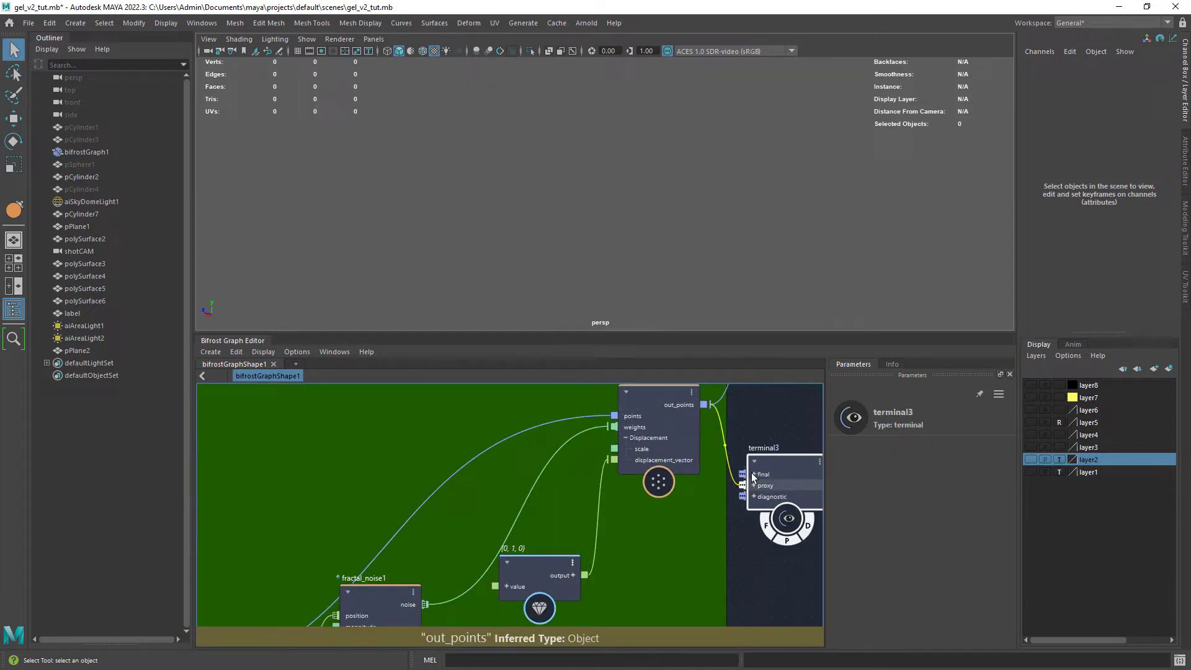
alt+drag(784, 258, 715, 270)
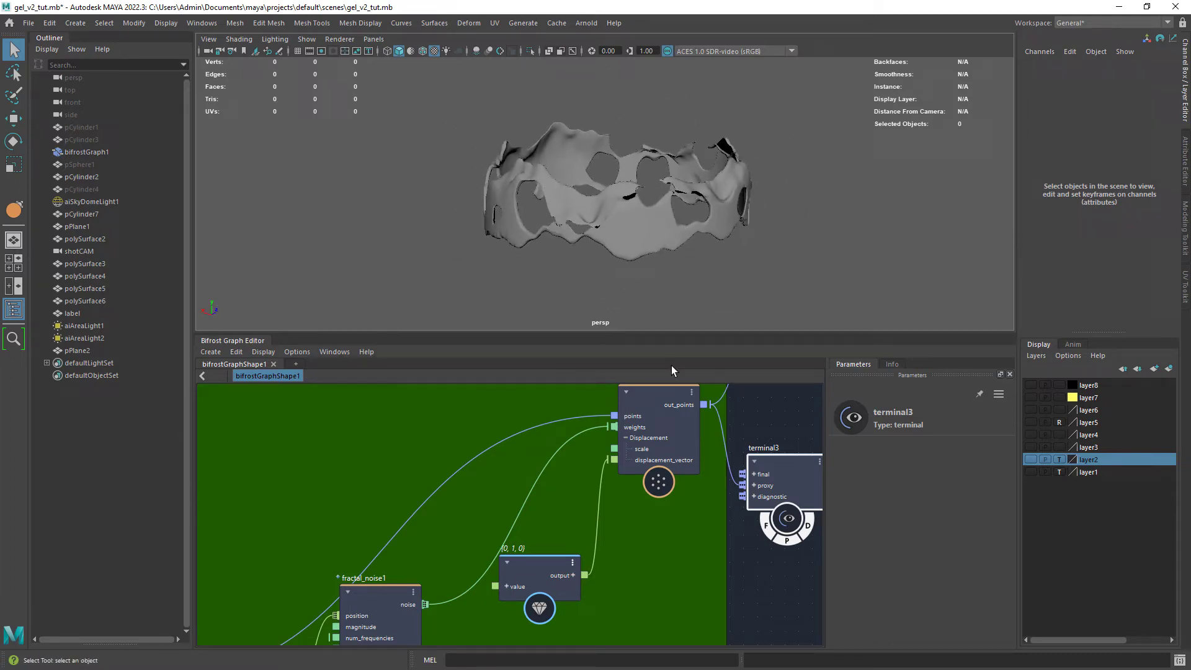
- Trace the out_geometry connections from assign_material, assign_material1 and assign_material2 into the output node's geometry ports
scroll(607, 513, down, 3)
alt+middle_drag(607, 514, 459, 638)
alt+middle_drag(612, 486, 539, 642)
scroll(582, 502, down, 3)
drag(529, 556, 666, 535)
alt+middle_drag(648, 486, 583, 627)
scroll(558, 496, up, 3)
alt+middle_drag(517, 499, 544, 442)
drag(544, 443, 642, 469)
drag(344, 509, 642, 477)
alt+middle_drag(417, 637, 361, 609)
drag(436, 612, 585, 455)
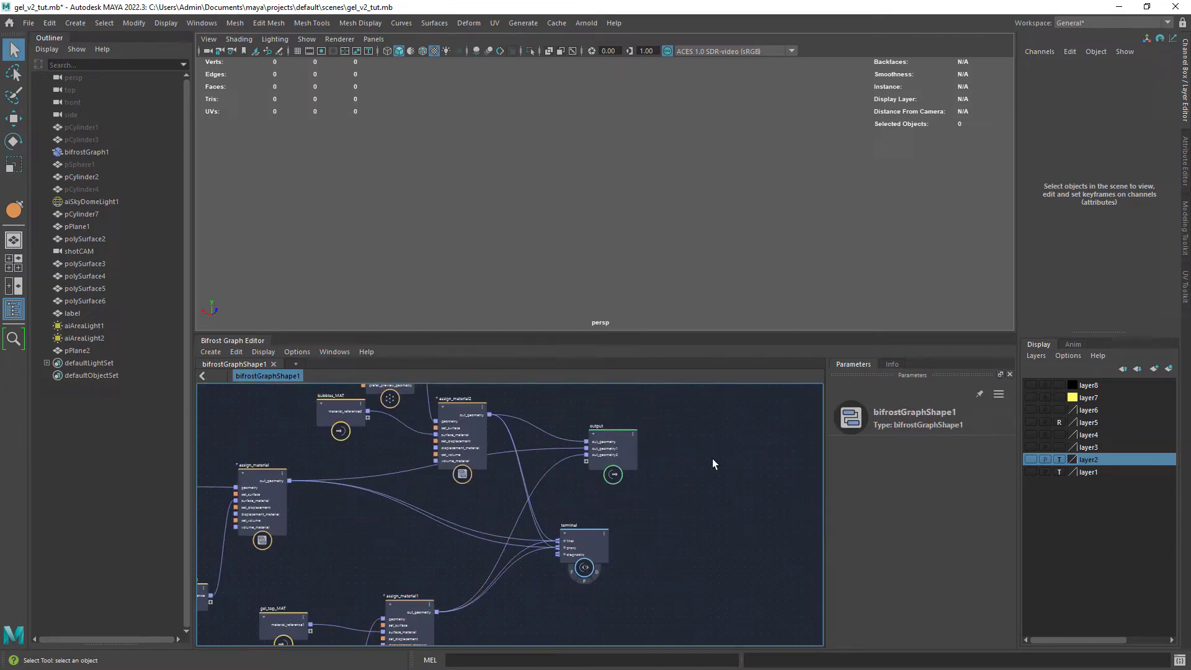
- Display the complete gel with the default material and X-Ray shading, and examine its bubbles and surface
alt+drag(595, 149, 546, 149)
click(411, 51)
click(549, 52)
alt+drag(534, 223, 420, 270)
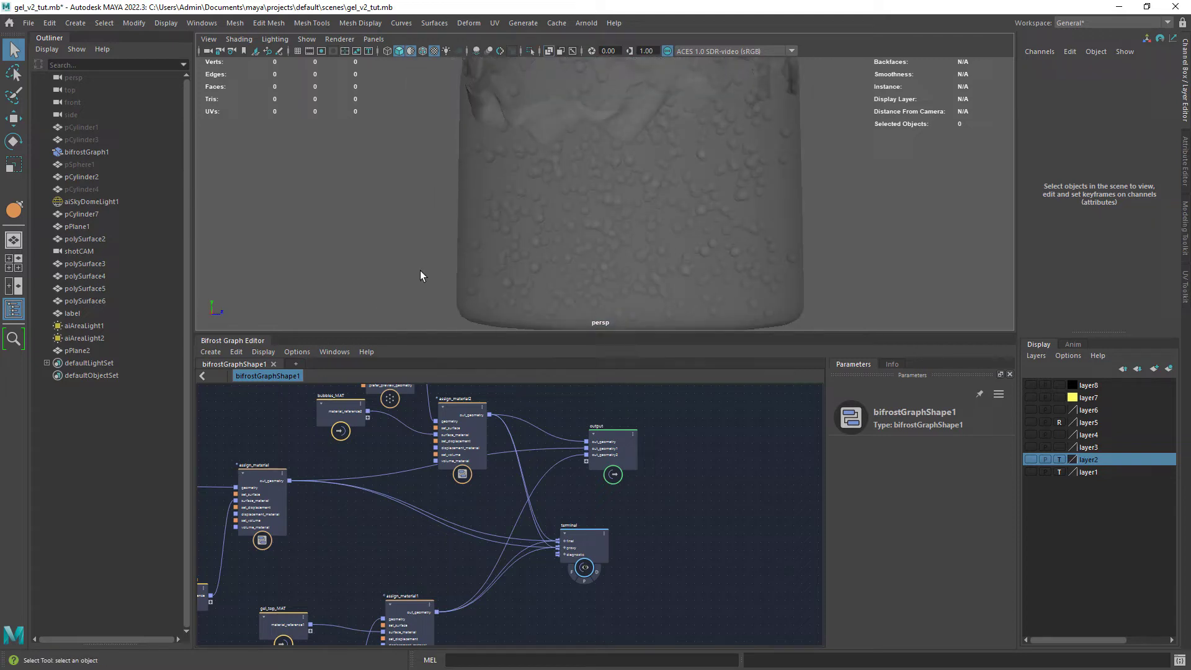
- Collapse the Bifrost Graph Editor, examine the full gel, and open the Node Editor
double_click(233, 340)
alt+drag(558, 310, 628, 337)
alt+middle_drag(628, 336, 661, 381)
click(202, 23)
click(230, 155)
alt+middle_drag(407, 295, 437, 403)
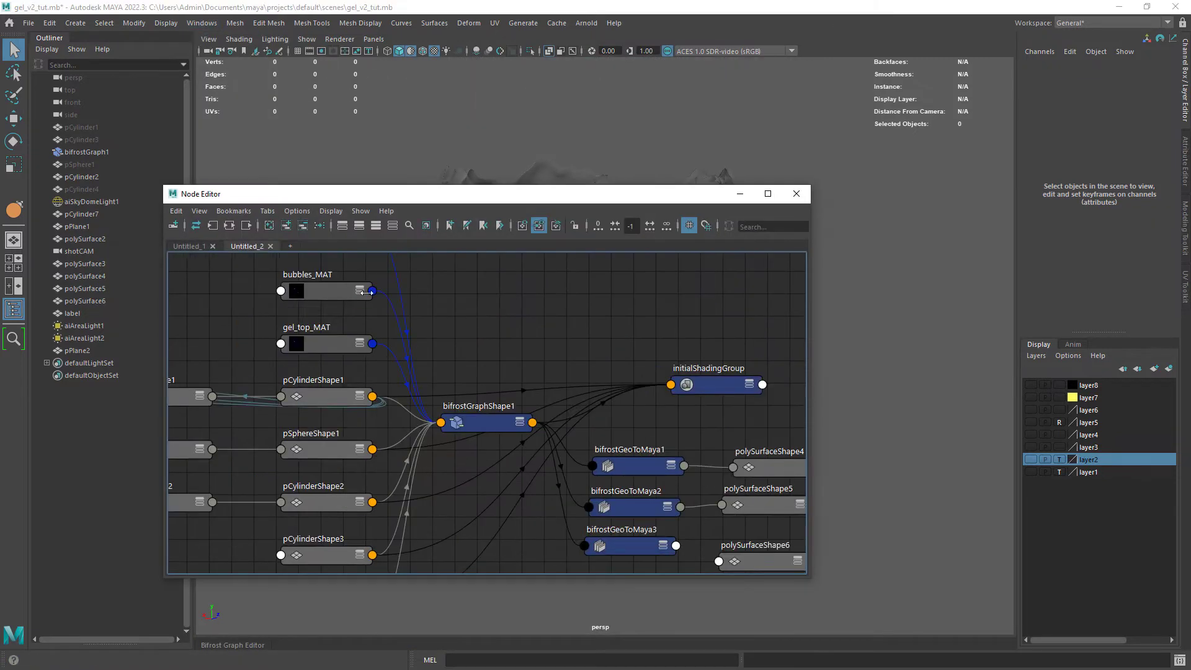
- Inspect how bifrostGraphShape1 feeds the bifrostGeoToMaya nodes and their poly surface shapes in the Node Editor
click(86, 152)
click(474, 425)
alt+middle_drag(601, 482, 472, 401)
drag(487, 387, 504, 358)
drag(587, 194, 320, 221)
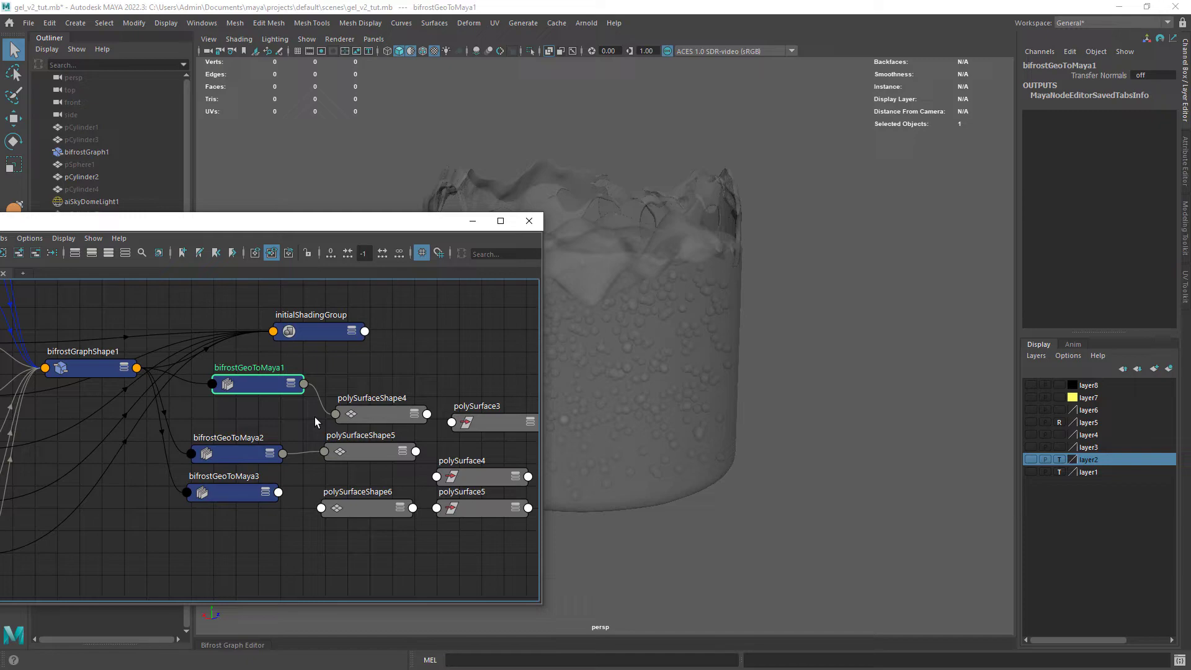
click(734, 242)
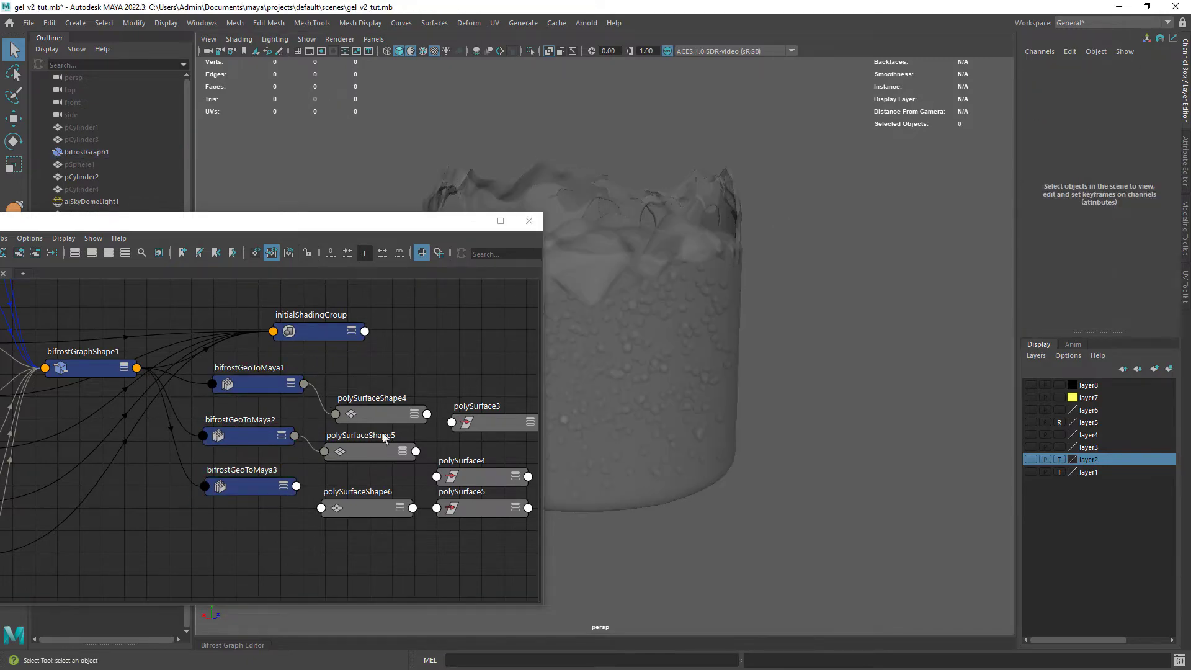
- Close the Node Editor and hide bifrostGraph1
click(528, 224)
click(118, 153)
key(ctrl+h)
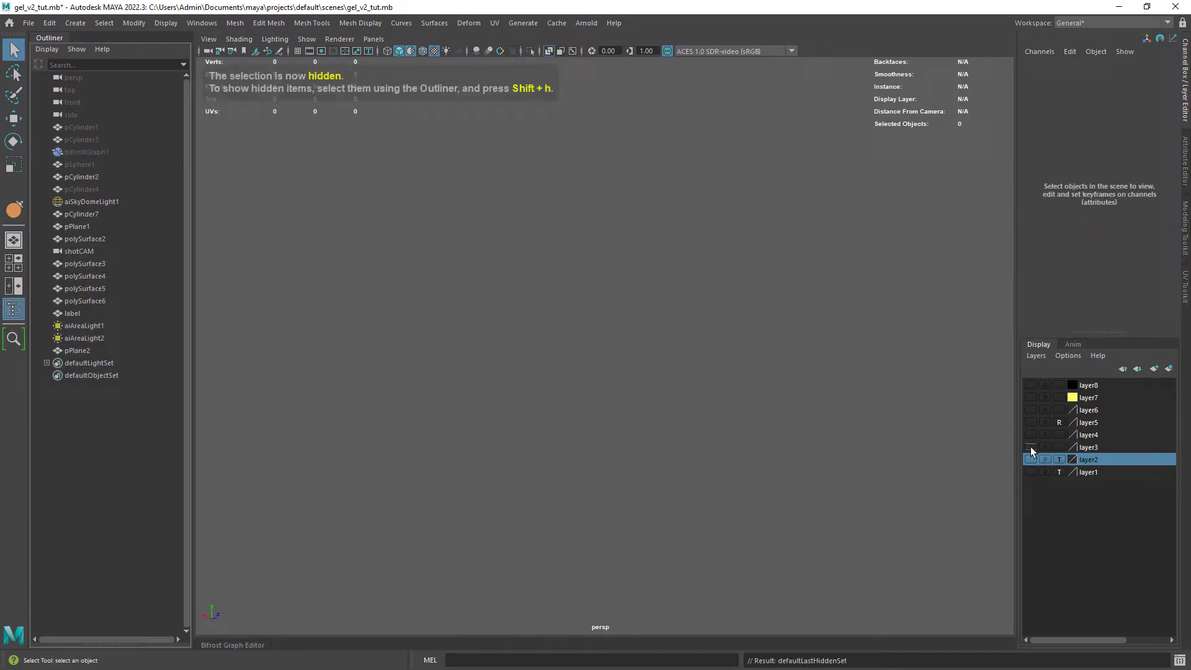
- Make layer4 and layer3 visible and examine their geometry in the viewport
click(1031, 436)
click(720, 267)
scroll(724, 203, up, 1)
click(612, 410)
alt+drag(724, 202, 715, 353)
scroll(620, 372, down, 4)
click(819, 397)
click(1031, 448)
scroll(666, 295, up, 4)
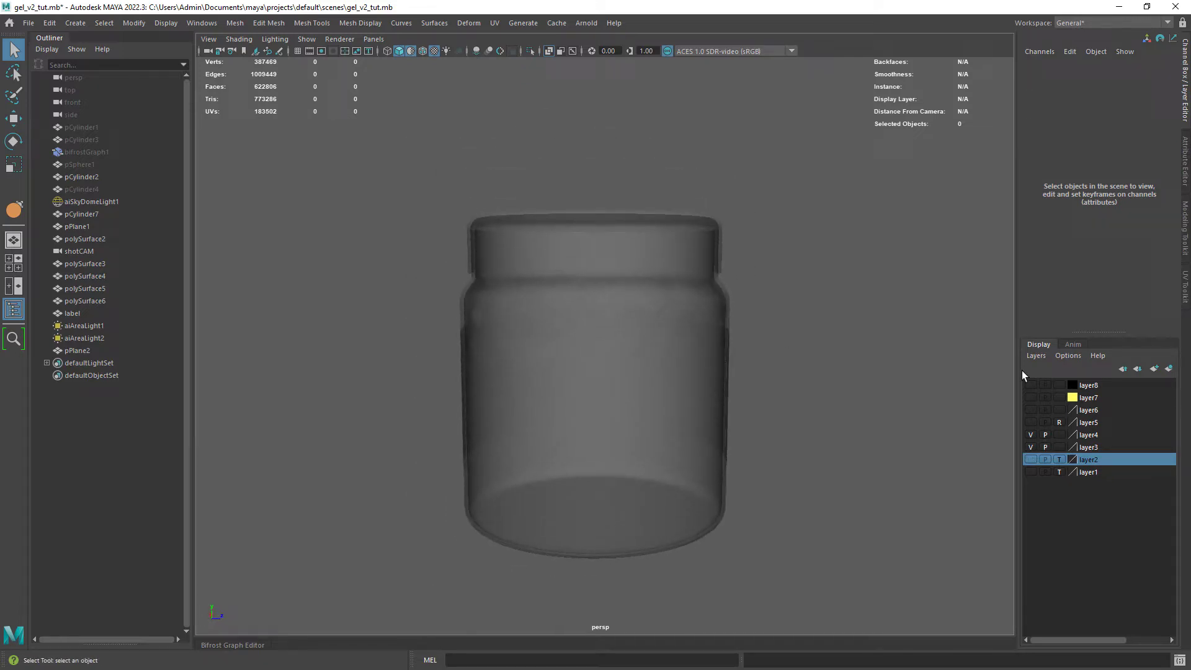
- Turn off X-Ray shading and make layer5 and layer6 visible
click(548, 52)
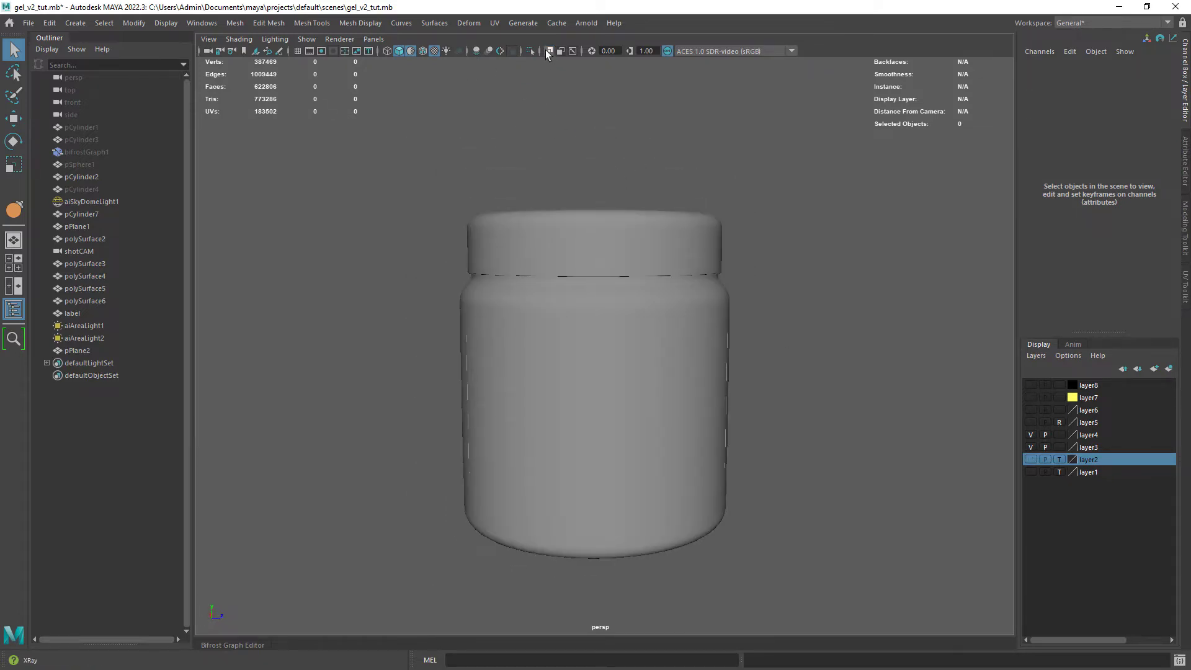
click(547, 51)
click(547, 51)
click(1030, 422)
click(1031, 411)
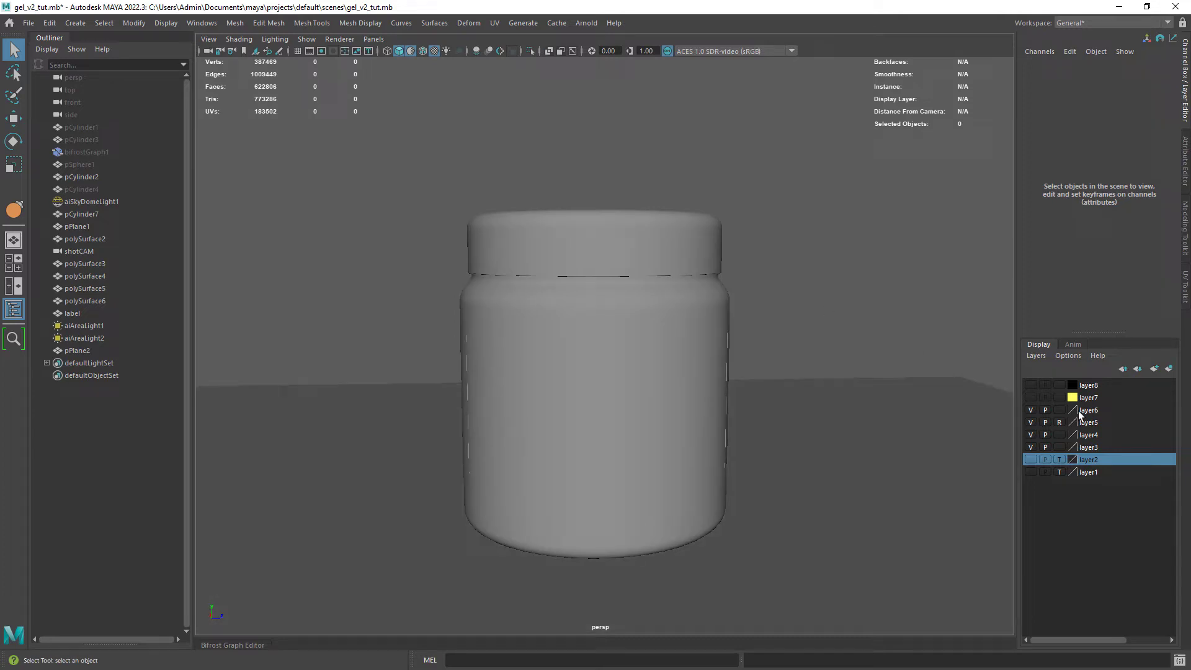
- Select layer6's objects, turn off the default material display, and examine the price tag on the jar
right_click(1081, 413)
click(1101, 466)
key(w)
alt+drag(789, 415, 675, 346)
scroll(750, 375, up, 8)
click(410, 52)
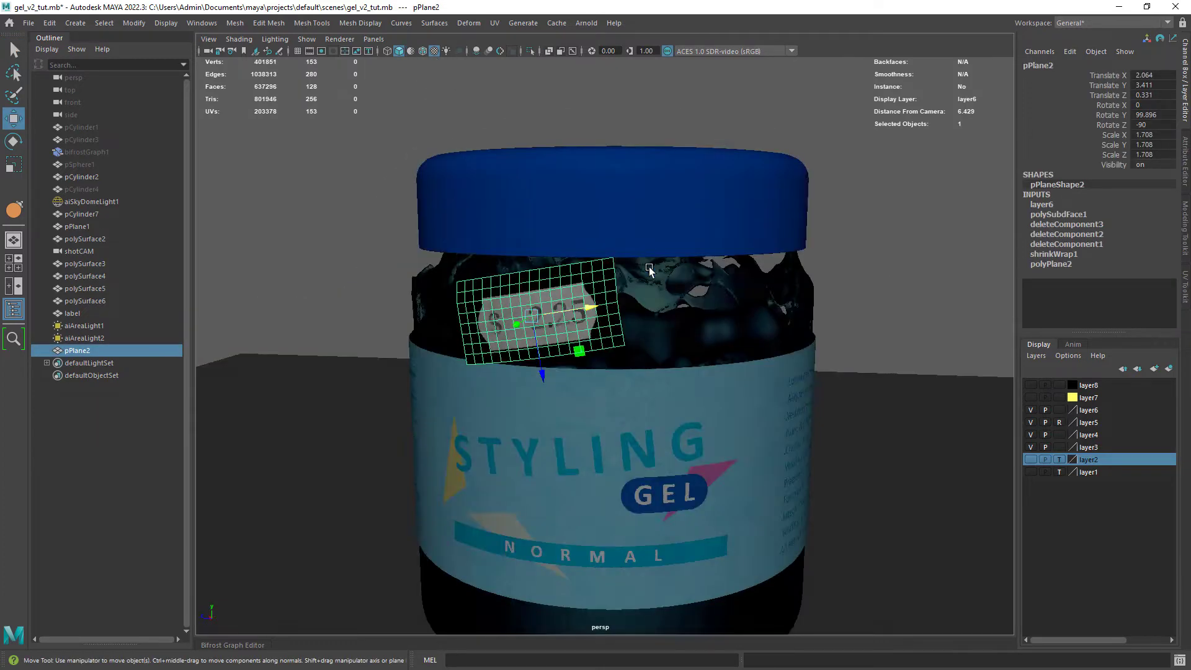
scroll(650, 272, down, 3)
key(q)
click(802, 193)
- Make layer7 and layer8 visible, check the scene with all lights, and return the viewport to textured shading
click(1030, 398)
scroll(743, 330, down, 6)
key(6)
key(7)
mouse_move(743, 330)
alt+mouse_down()
mouse_move(787, 340)
mouse_move(744, 351)
mouse_move(630, 345)
alt+mouse_up()
scroll(745, 351, up, 6)
click(1031, 386)
scroll(723, 347, down, 10)
right_click(208, 52)
click(239, 84)
key(5)
key(6)
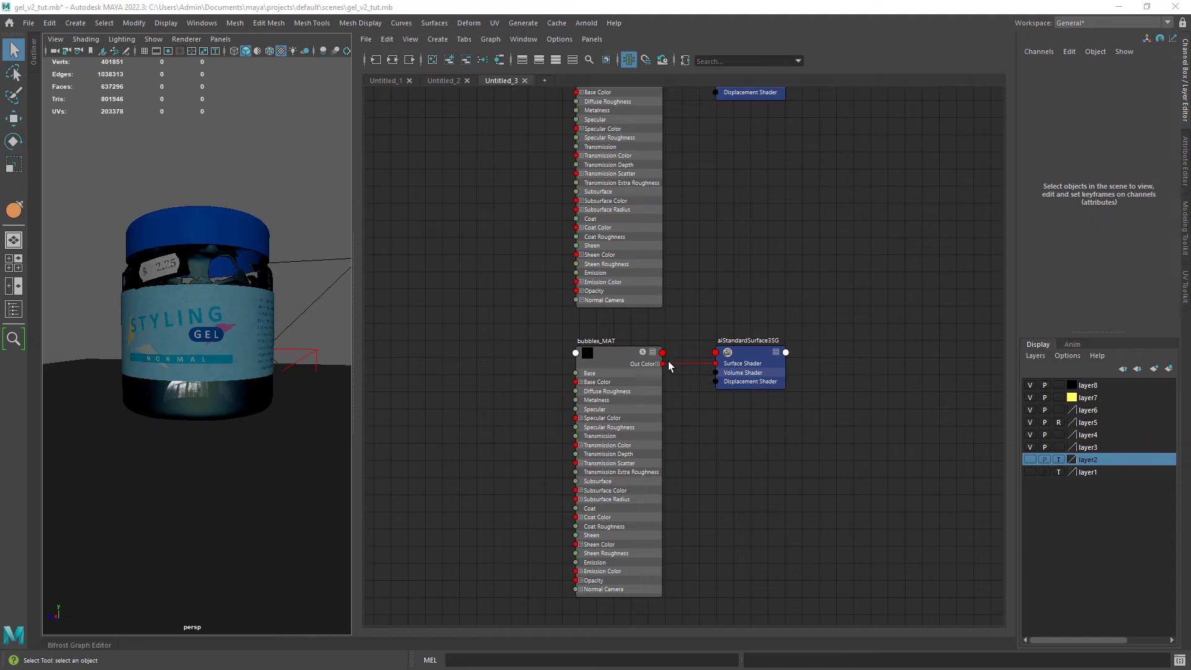
- Inspect bubbles_MAT's available presets and its specular, transmission and dielectric priority settings
scroll(669, 362, down, 3)
alt+middle_drag(601, 314, 581, 448)
scroll(562, 400, up, 3)
alt+middle_drag(546, 550, 531, 361)
click(594, 318)
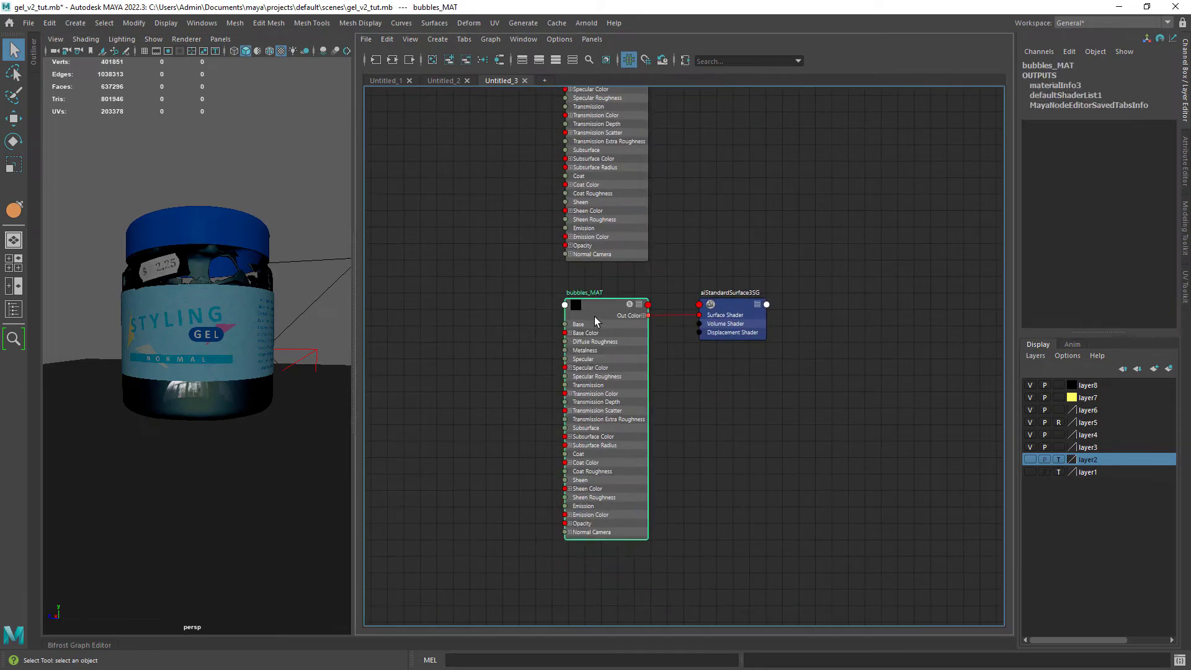
click(1185, 167)
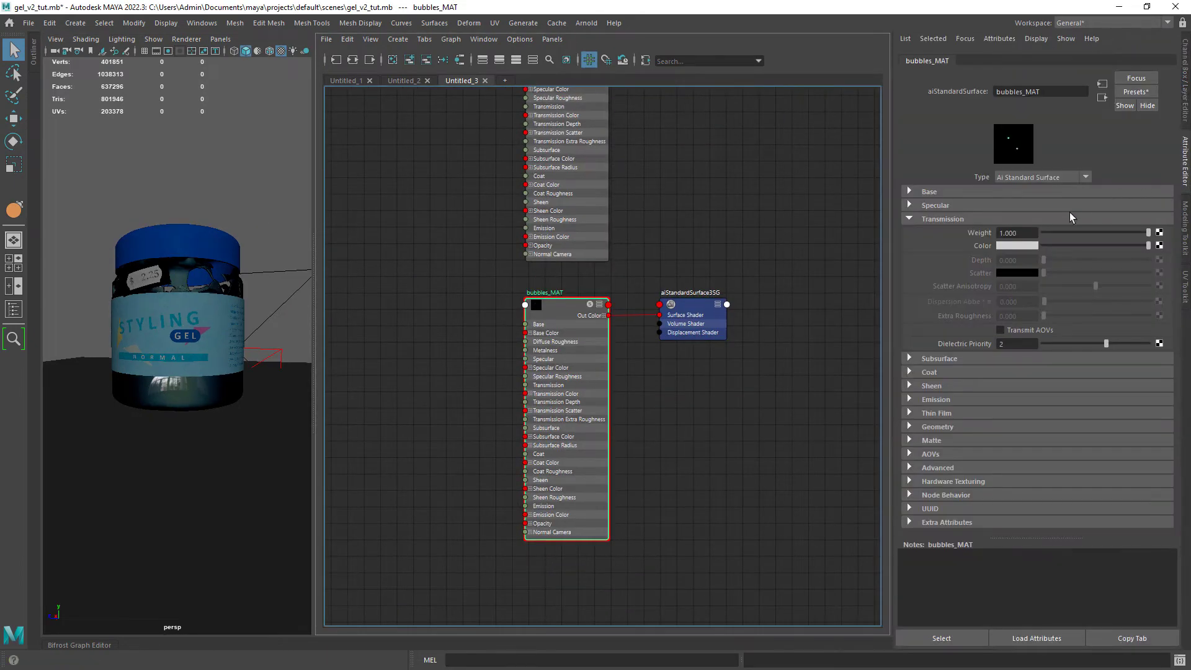
click(1128, 93)
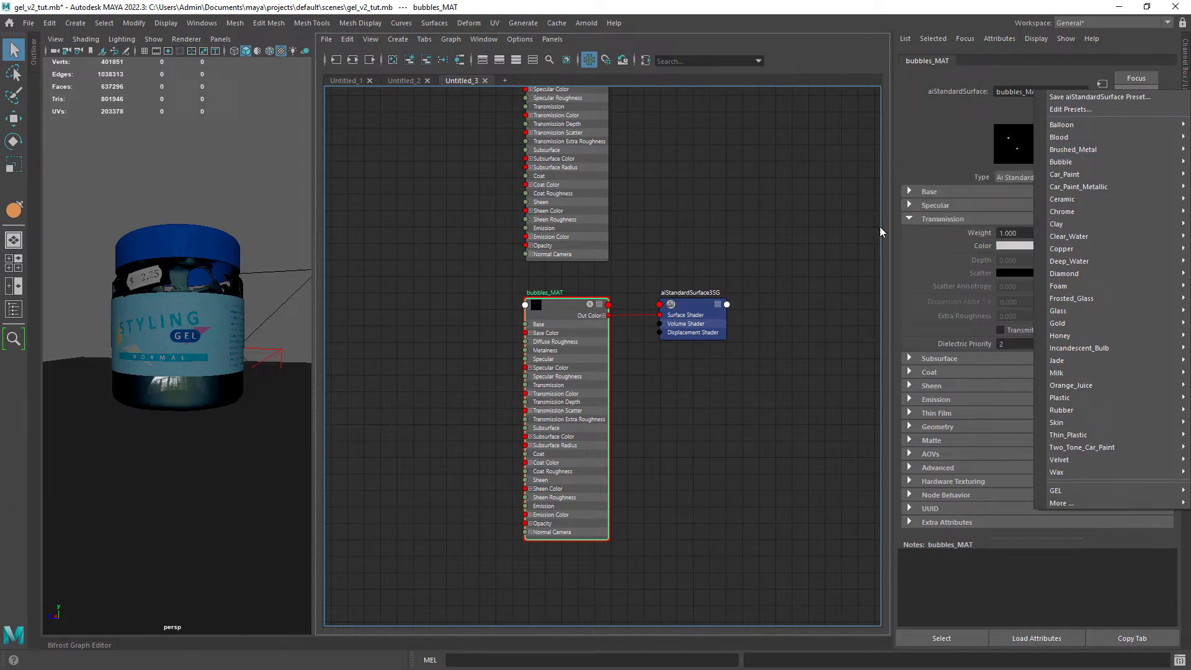
click(928, 207)
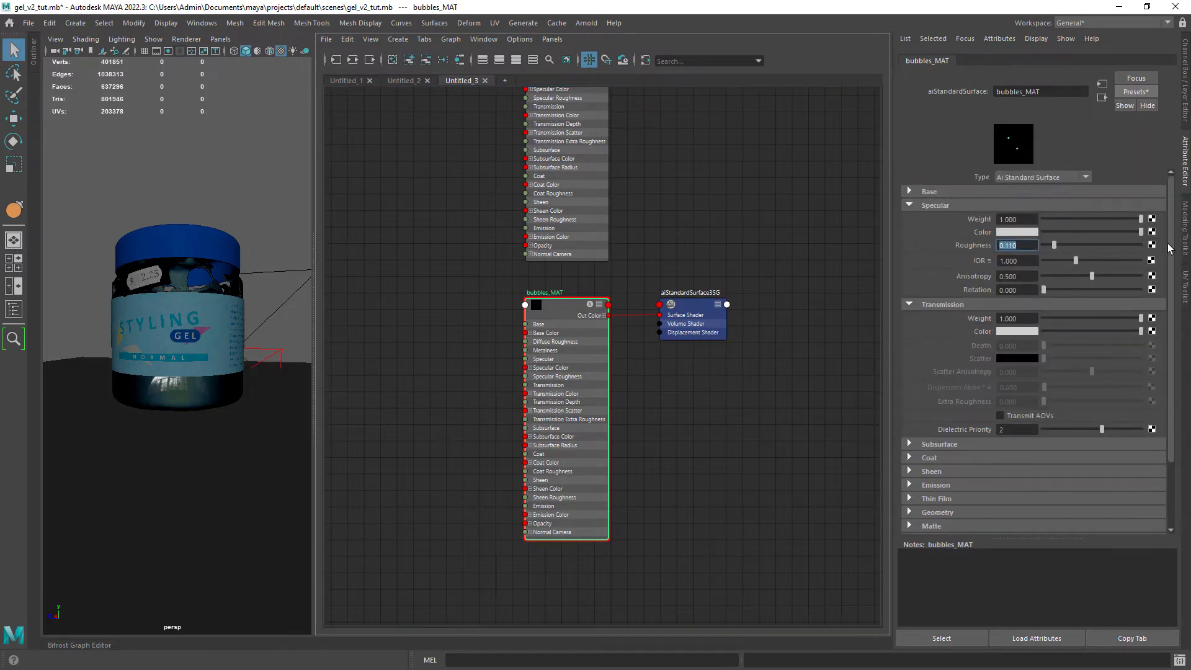
drag(1169, 248, 1172, 310)
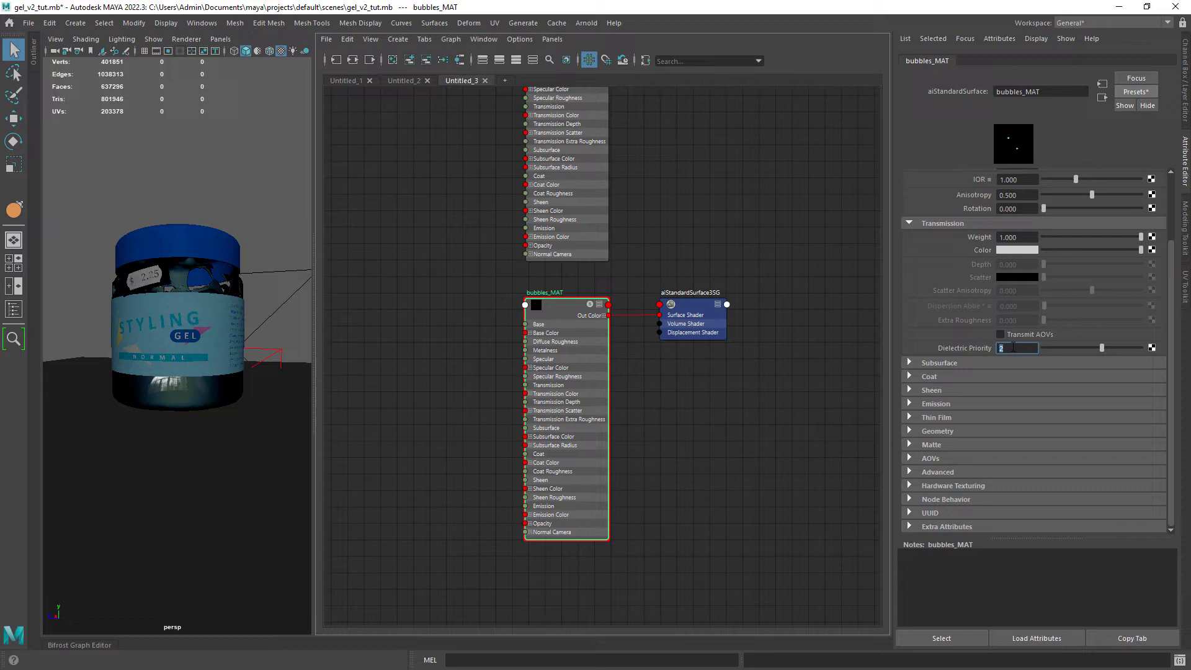
- Inspect gel_main_MAT's transmission color, dielectric priority and specular settings
alt+middle_drag(642, 106, 645, 362)
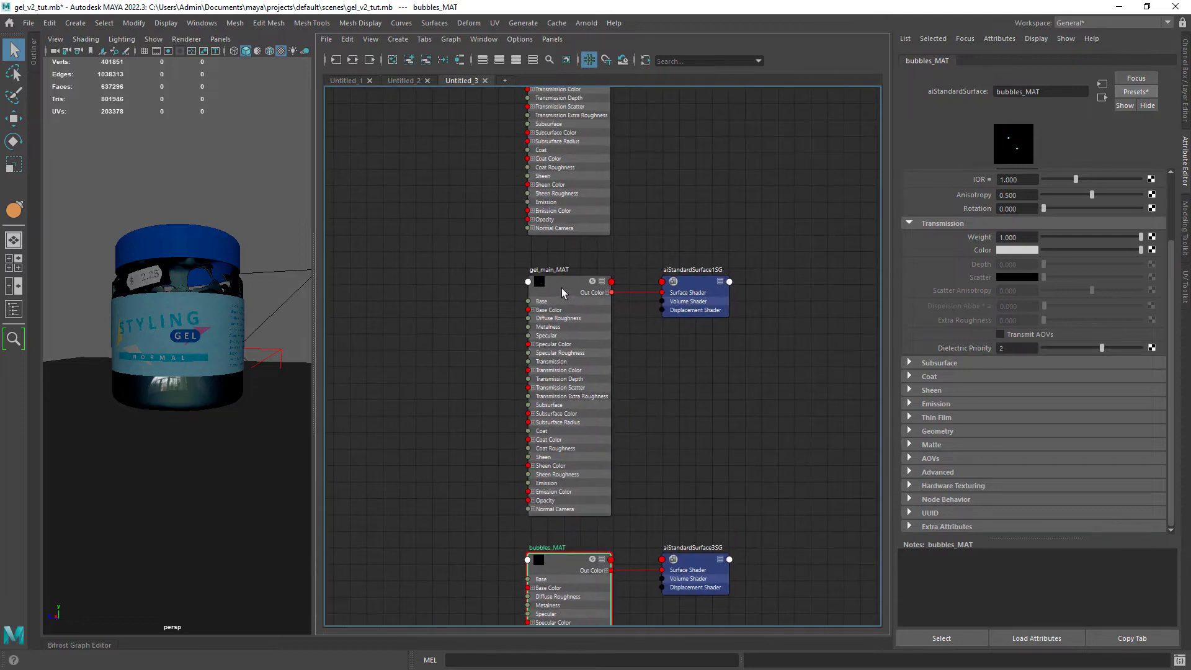
click(563, 290)
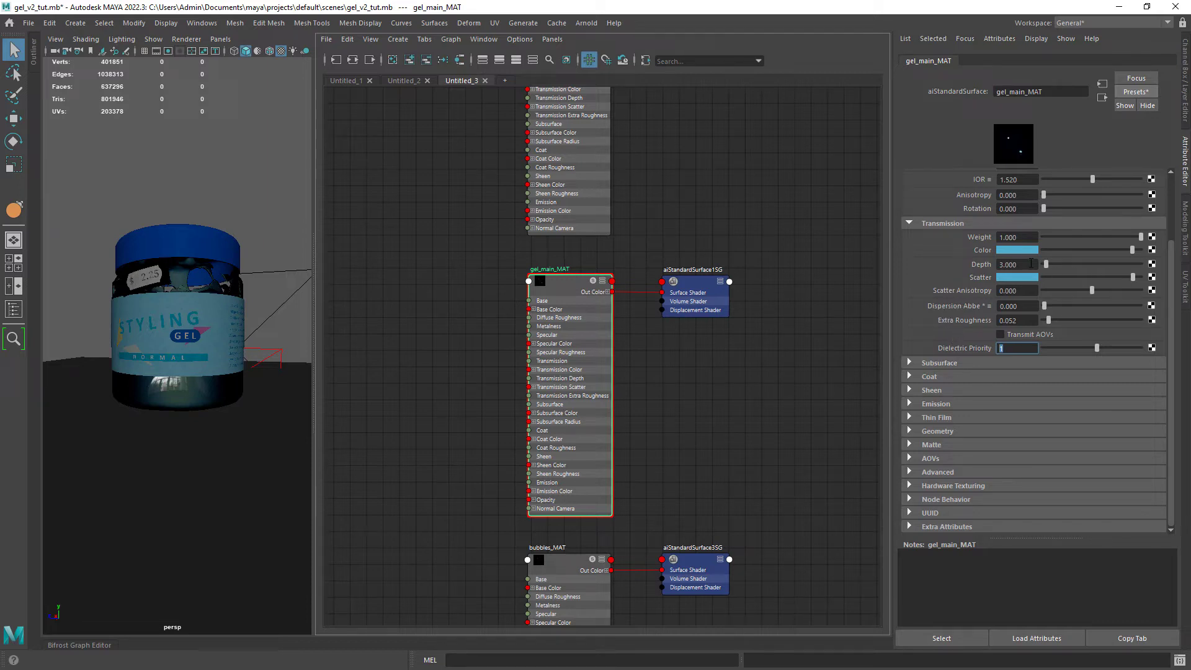
click(1017, 250)
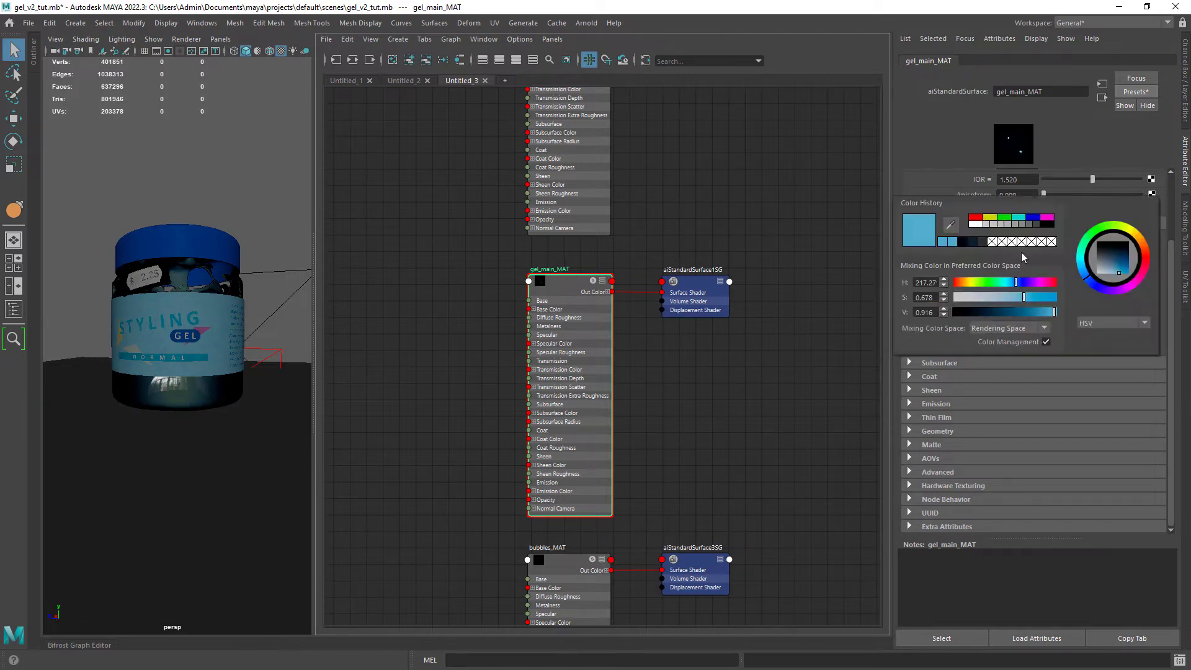
drag(1172, 273, 1171, 189)
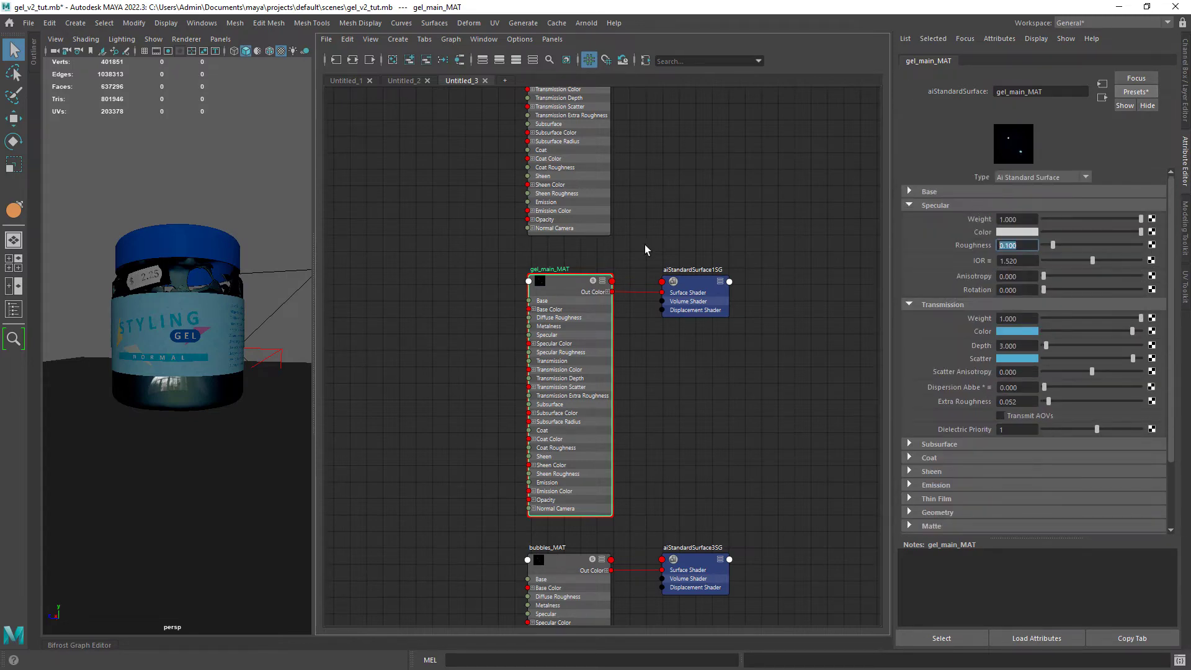
- Switch to the Untitled_2 shading graph and inspect container_MAT's specular and transmission settings
alt+middle_drag(645, 250, 651, 275)
click(229, 284)
click(404, 81)
alt+middle_drag(412, 410, 412, 292)
click(556, 376)
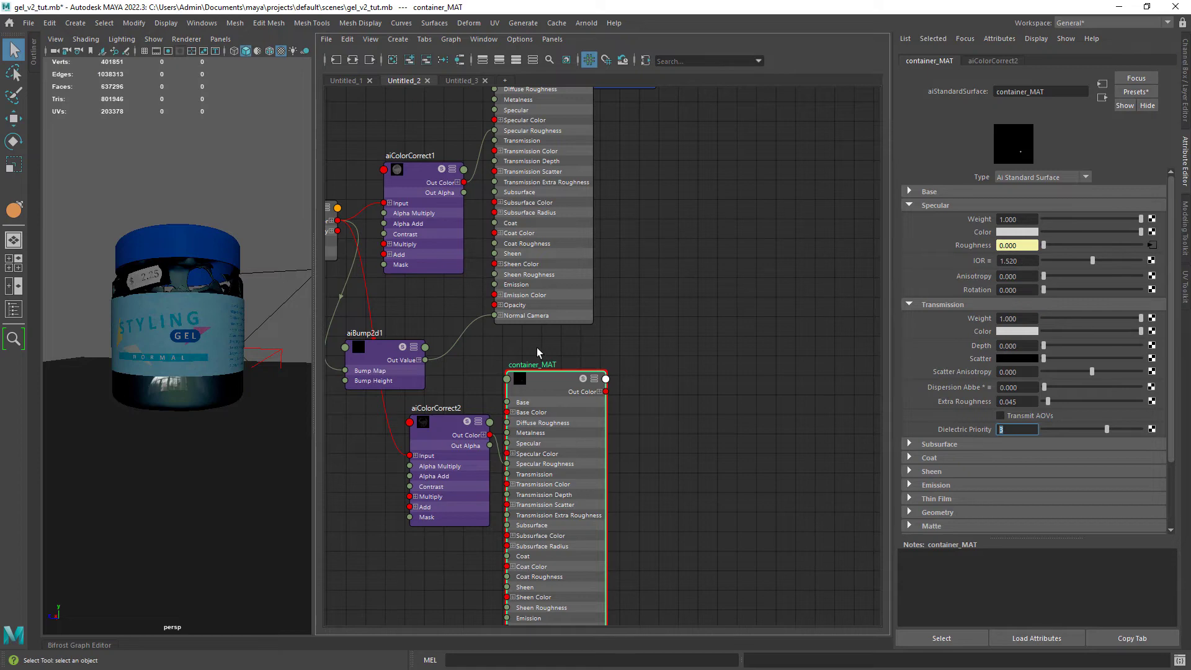
- View the smudge6_4k.tif texture image at the start of the network and close the image viewer
alt+middle_drag(379, 331, 601, 370)
drag(652, 456, 584, 476)
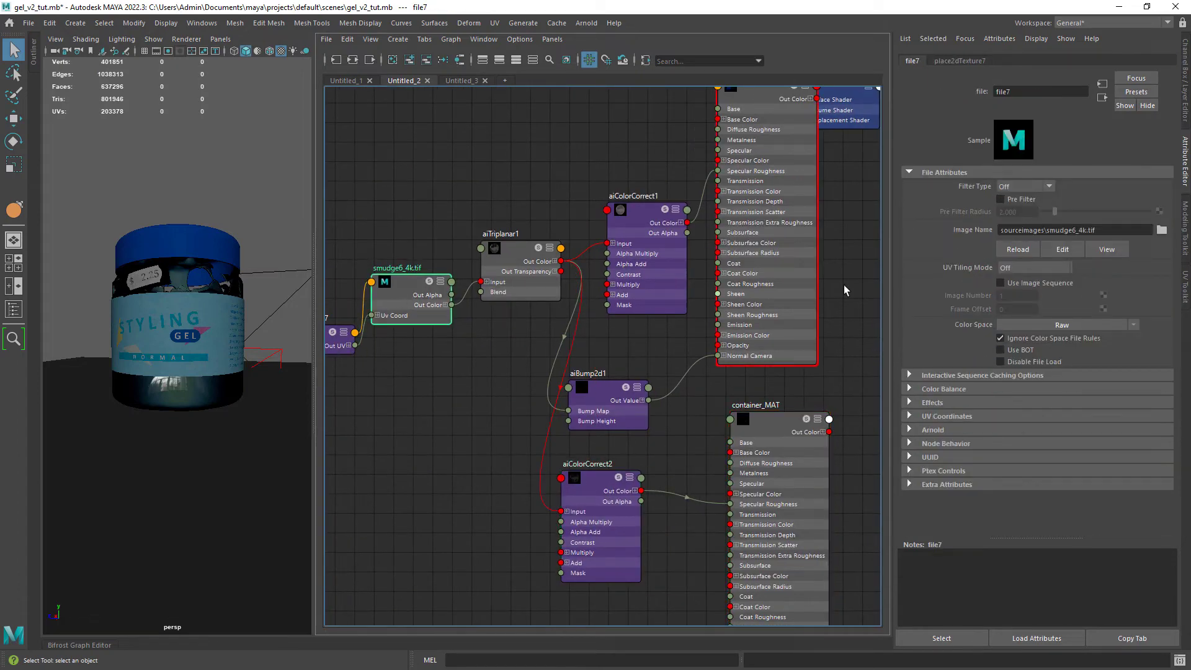
click(1111, 249)
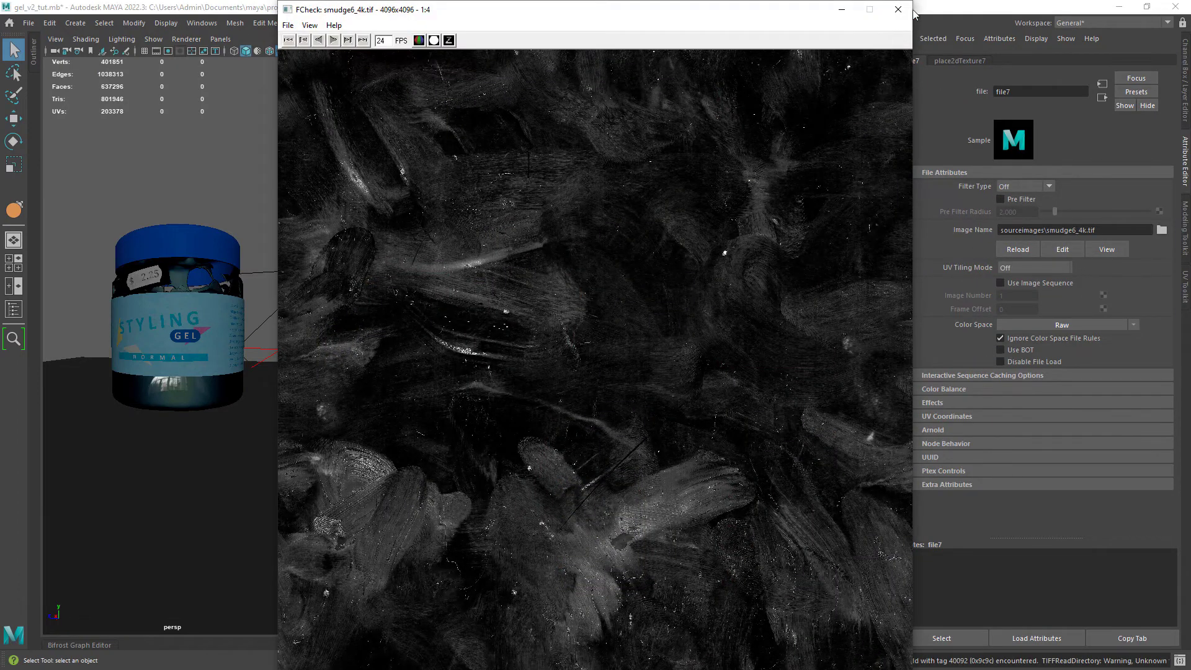
click(897, 9)
- Trace the smudge texture through aiTriplanar1 and aiColorCorrect1 into cap_MAT's specular roughness
alt+middle_drag(637, 357, 572, 436)
drag(651, 217, 646, 231)
alt+middle_drag(515, 426, 696, 351)
click(480, 357)
alt+middle_drag(580, 326, 457, 361)
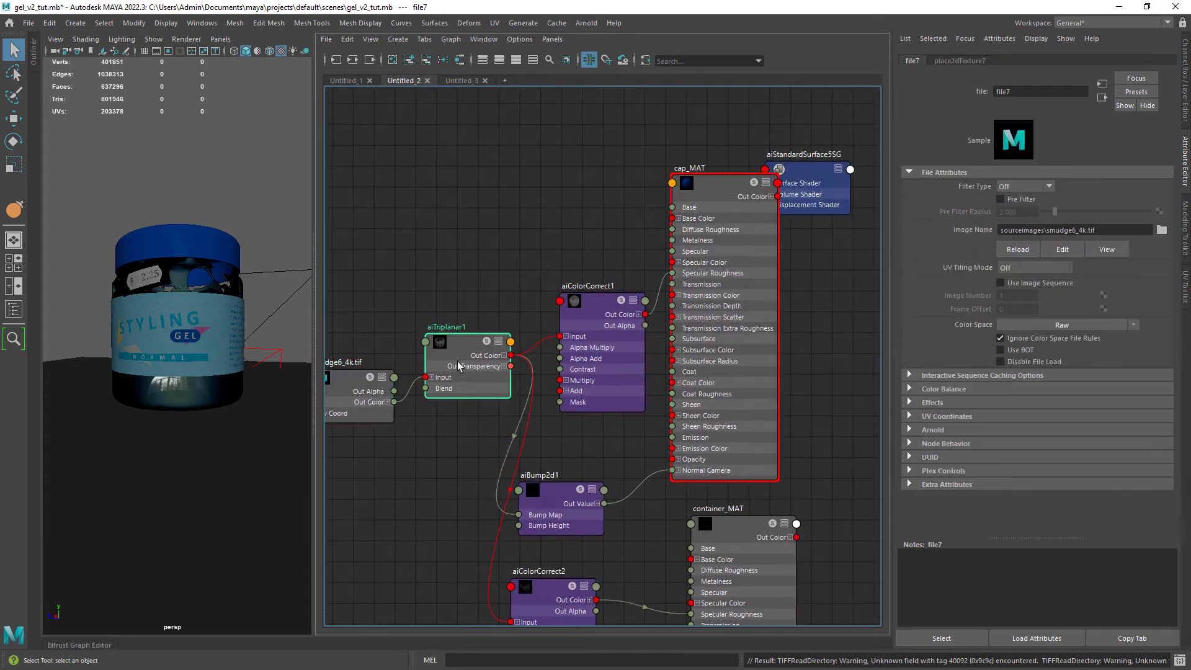
drag(457, 361, 439, 373)
alt+middle_drag(591, 310, 525, 324)
drag(526, 324, 507, 309)
- Inspect aiBump2d1's bump height and its connection to cap_MAT's normal camera input
scroll(505, 325, up, 1)
alt+middle_drag(598, 306, 586, 241)
drag(497, 474, 504, 465)
scroll(514, 430, up, 1)
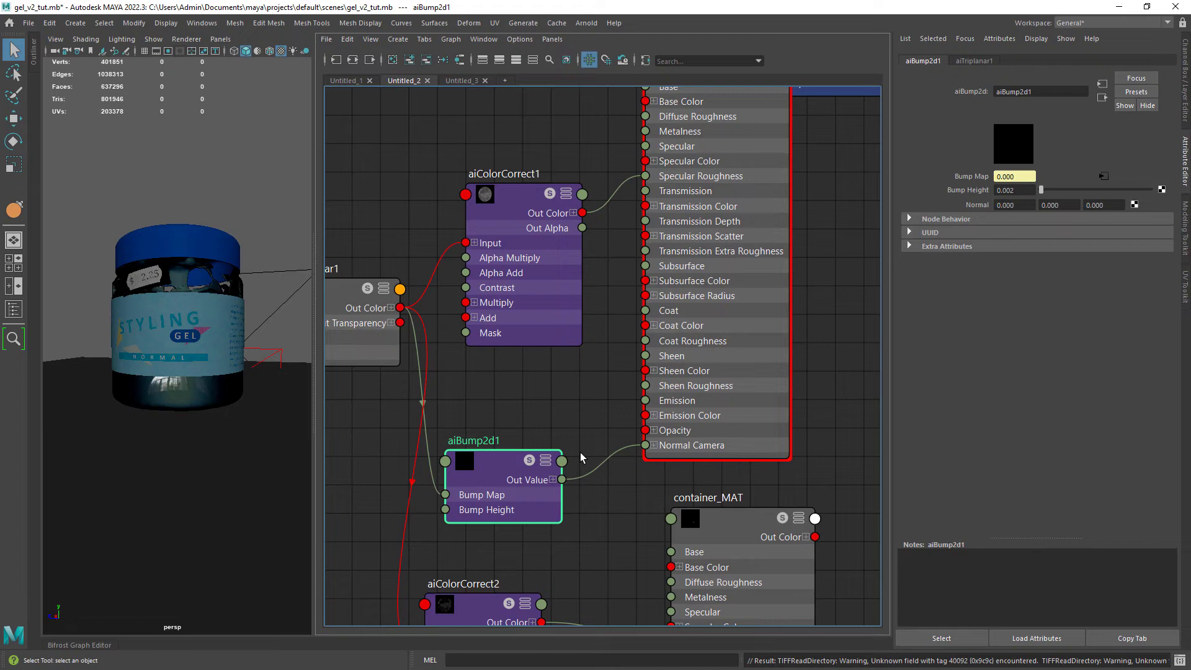
scroll(537, 417, down, 2)
scroll(544, 397, up, 1)
scroll(545, 395, down, 3)
alt+middle_drag(549, 293, 517, 390)
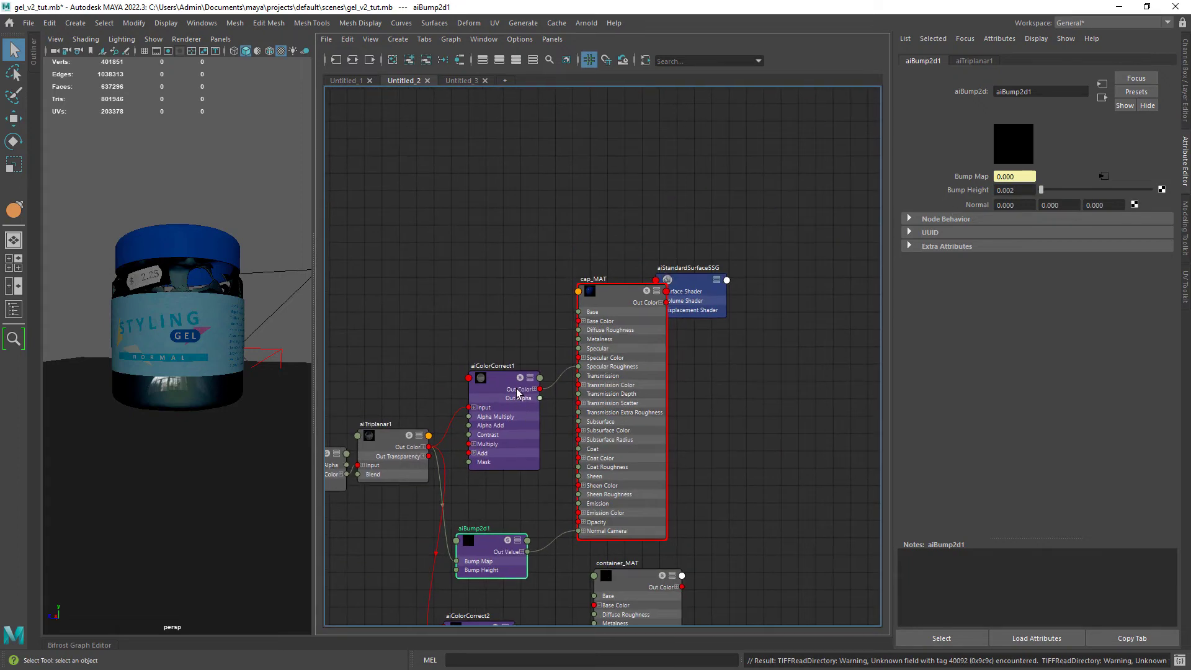
- Switch to the Untitled_1 shading graph and view price_tag_color.png and the neighbouring file texture feeding price_tag_MAT
click(345, 81)
scroll(397, 280, up, 3)
click(481, 384)
click(1107, 248)
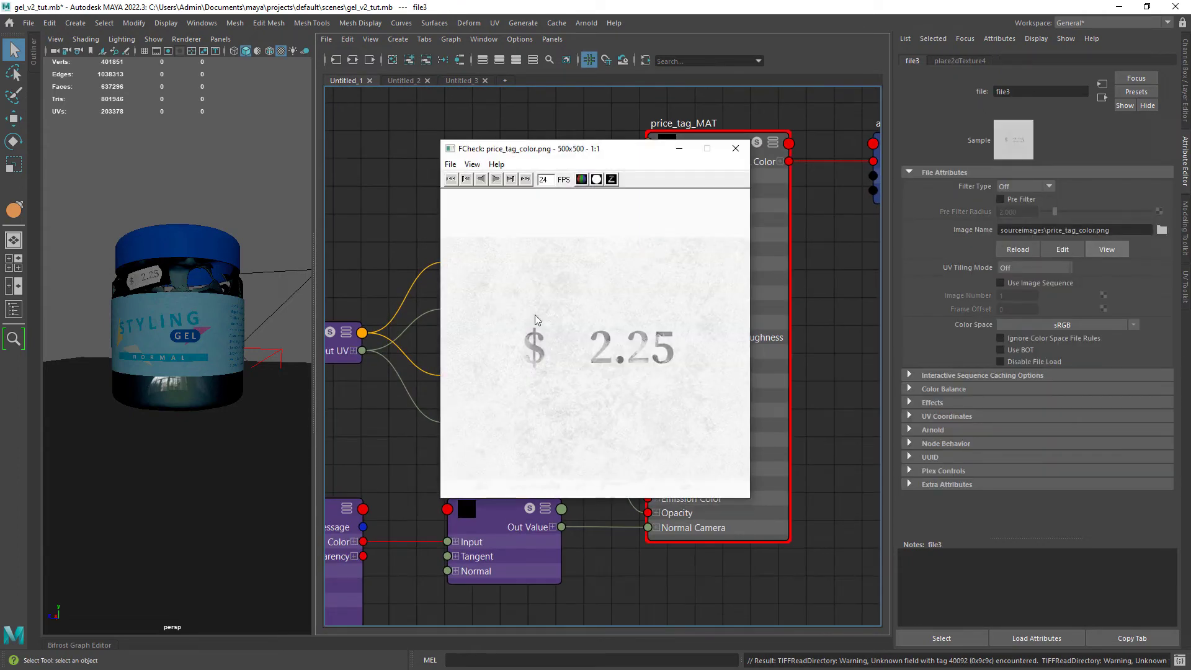
click(736, 148)
click(506, 263)
click(1103, 253)
click(735, 148)
- View the CarpetLoopAndCutCornrows001_NRM_1K.png normal map feeding aiLayerRgba1 and close the image viewer
alt+middle_drag(478, 465, 769, 310)
alt+middle_drag(378, 328, 599, 298)
click(568, 315)
click(1103, 251)
click(901, 11)
- View the FabricWrinkled006_NRM_6K.jpg normal map feeding aiLayerRgba1 and close the image viewer
click(546, 438)
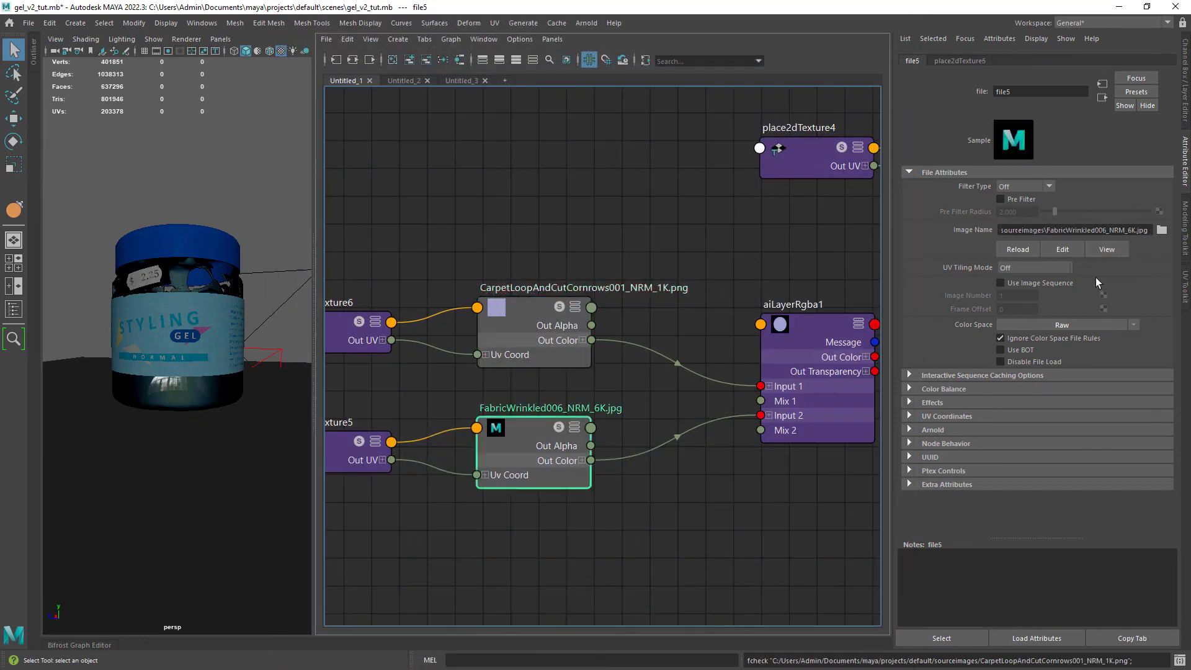
click(1107, 249)
key(Escape)
scroll(659, 273, down, 2)
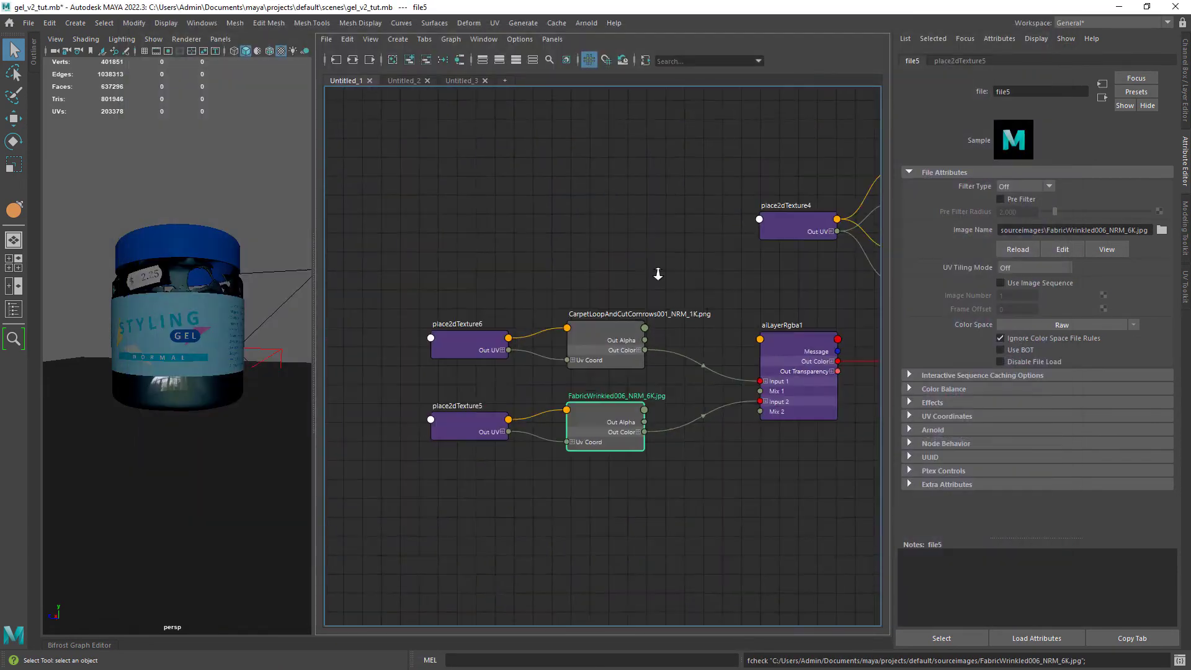
- Graph the jar label's shading network in a new node editor tab and view its label_gel.png texture
scroll(659, 273, down, 3)
alt+middle_drag(658, 273, 401, 358)
scroll(586, 329, up, 5)
scroll(212, 351, up, 4)
alt+drag(180, 322, 231, 366)
scroll(211, 350, down, 2)
click(231, 366)
click(505, 80)
click(353, 60)
click(525, 260)
click(1107, 250)
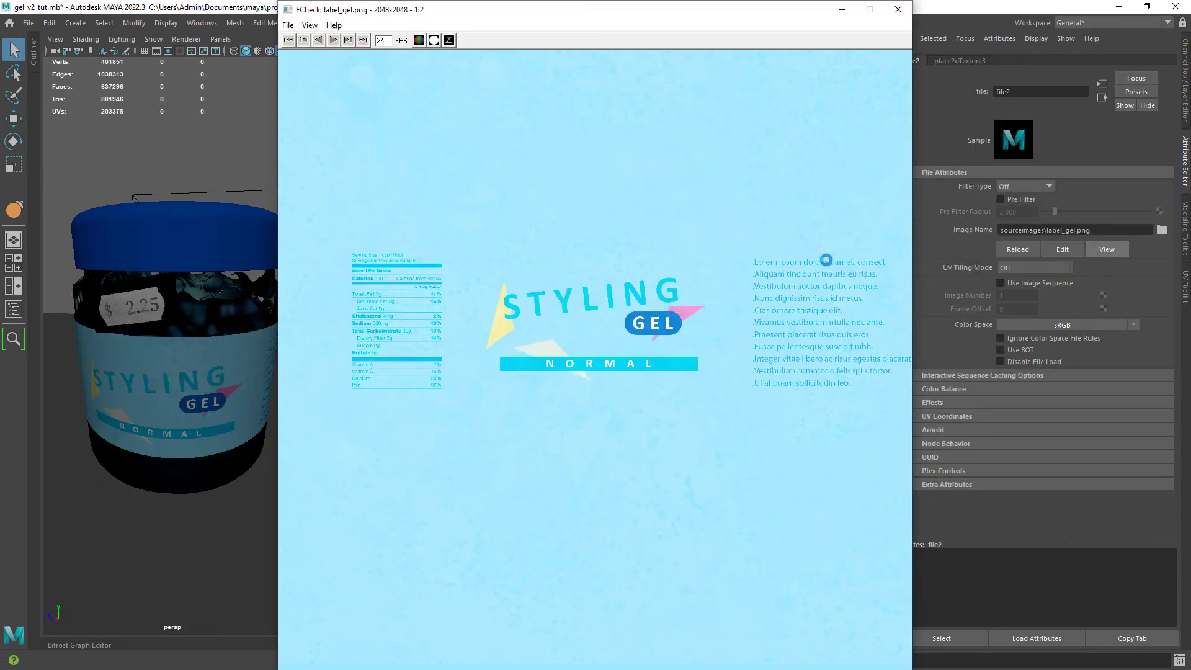